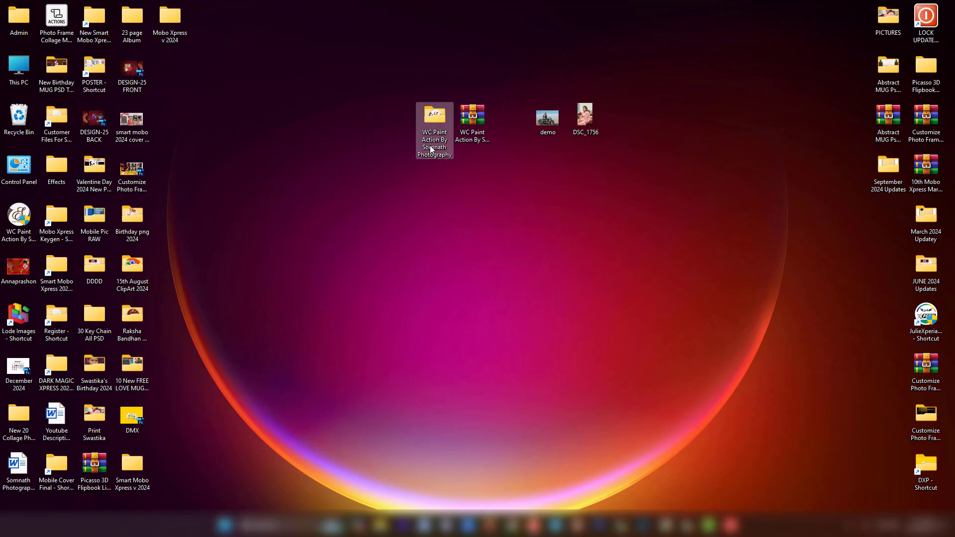
Step: Run the WC Paint Action setup from its folder through to Finish, then close the folder
double_click(435, 116)
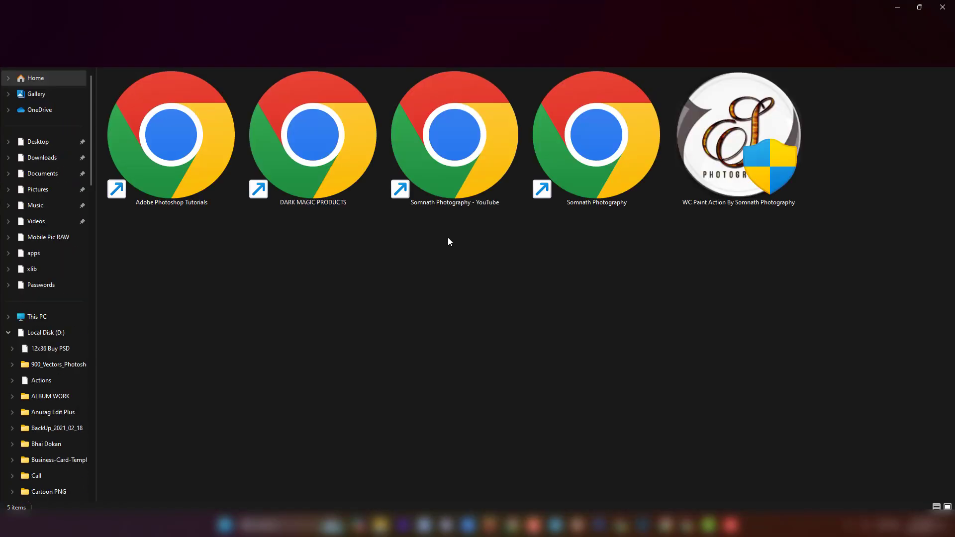
click(747, 167)
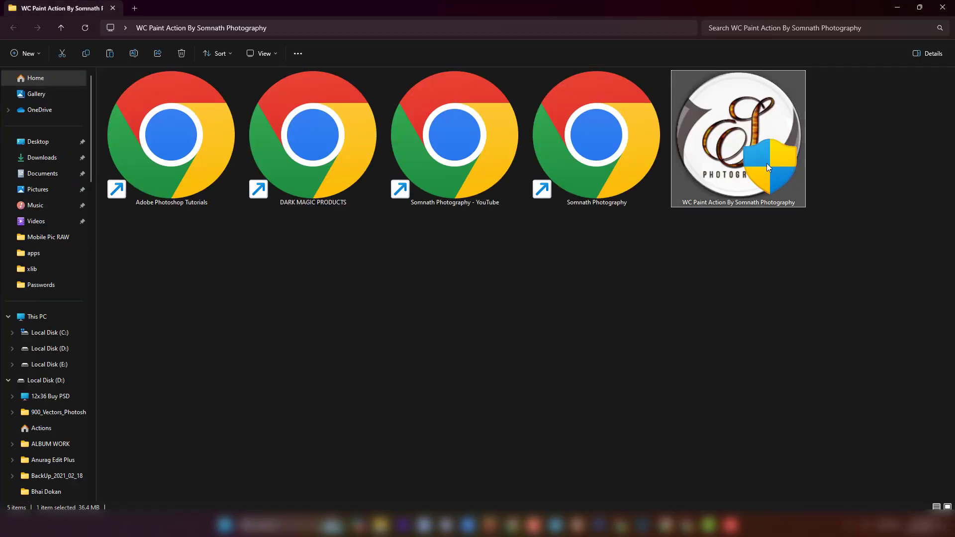
mouse_move(739, 138)
double_click(727, 155)
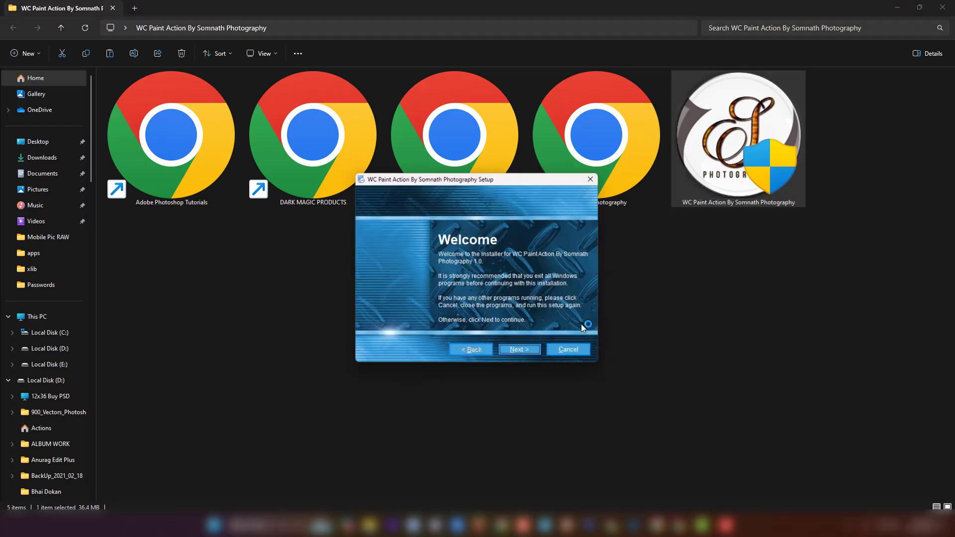
click(518, 352)
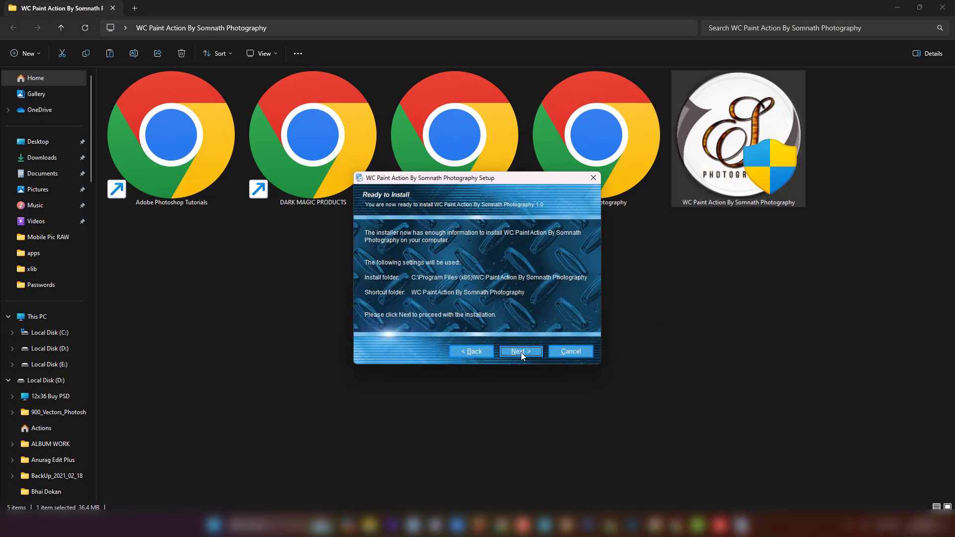
click(521, 352)
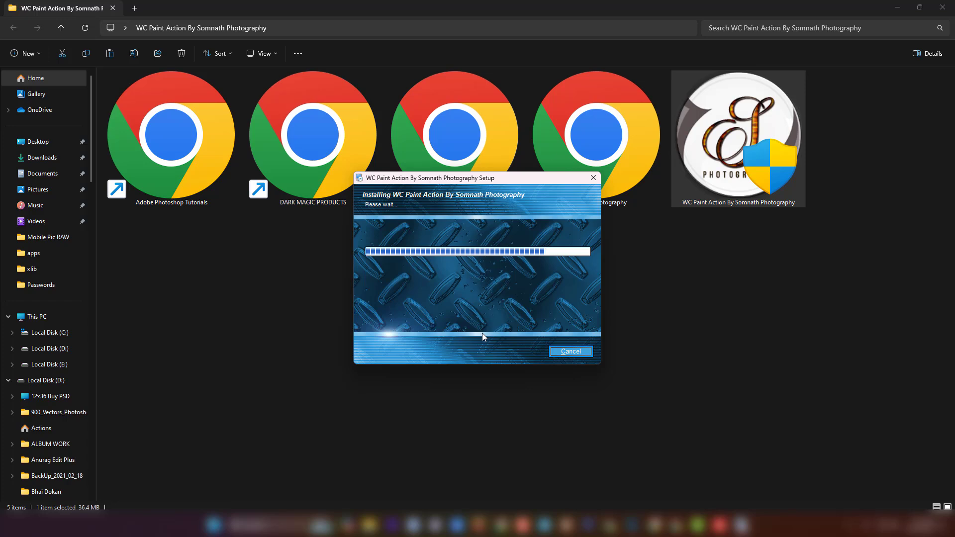
click(520, 352)
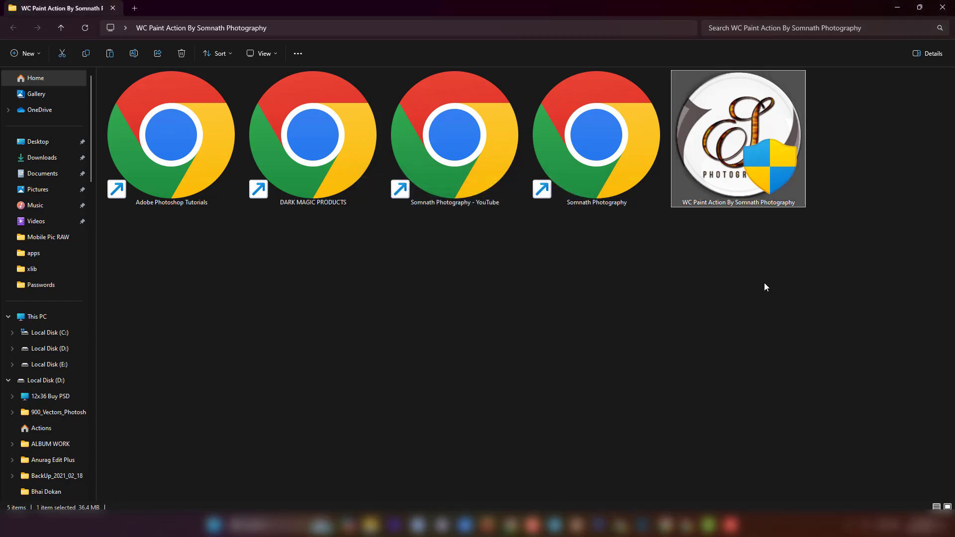
click(952, 8)
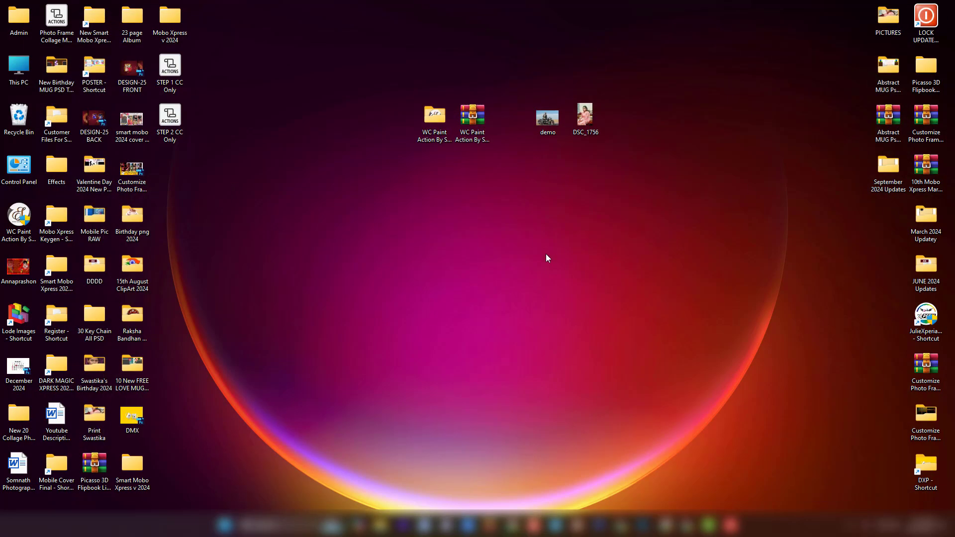
Step: Select, then deselect, the STEP 1 and STEP 2 CC Only action files on the desktop
click(360, 201)
drag(208, 97, 174, 154)
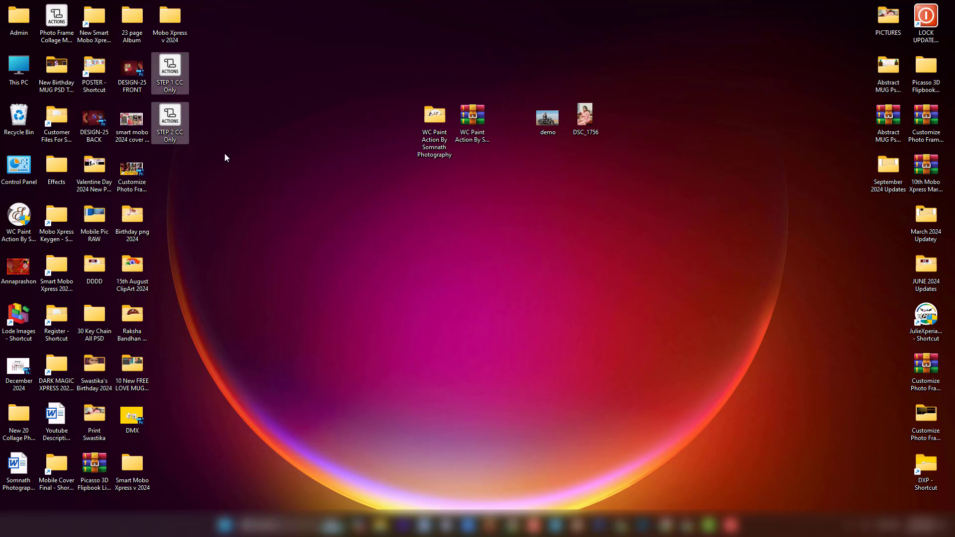
click(404, 297)
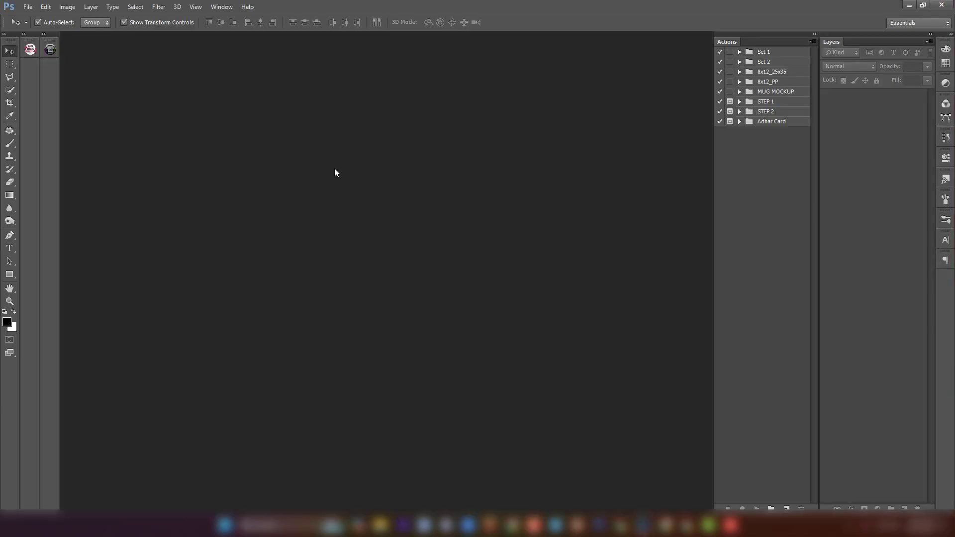
Step: Make sure the Actions panel is shown in the workspace
click(221, 8)
click(356, 91)
click(221, 10)
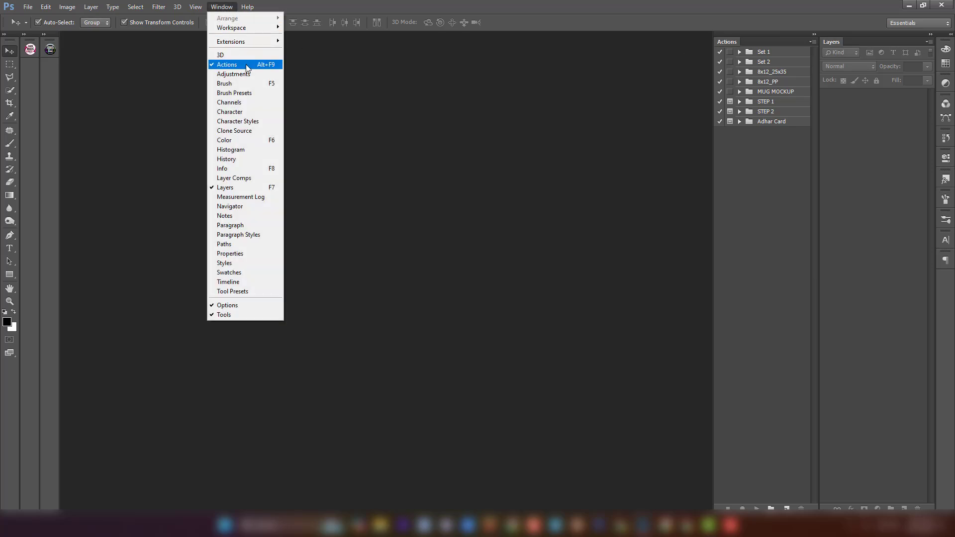
click(511, 80)
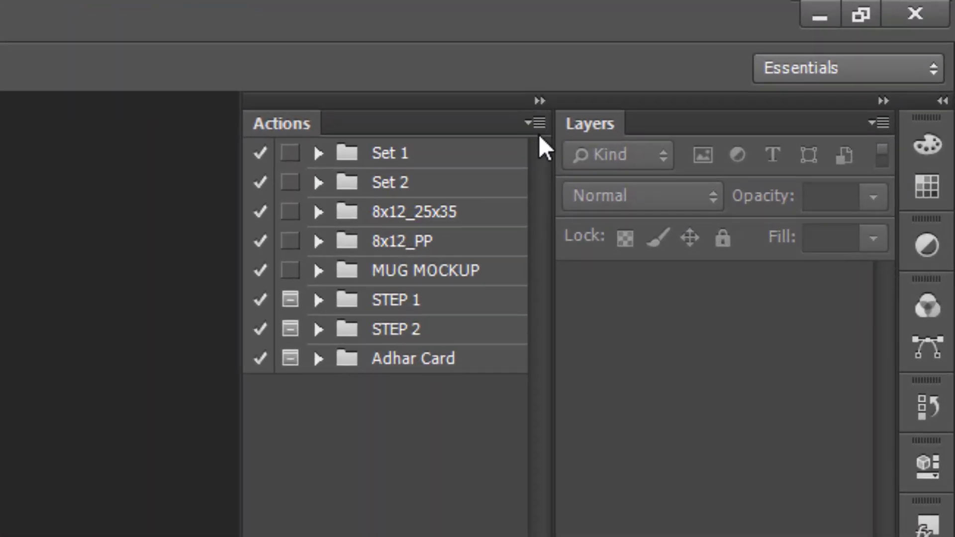
Step: Load the STEP 1 CC Only action file from the Desktop into the Actions panel
click(538, 123)
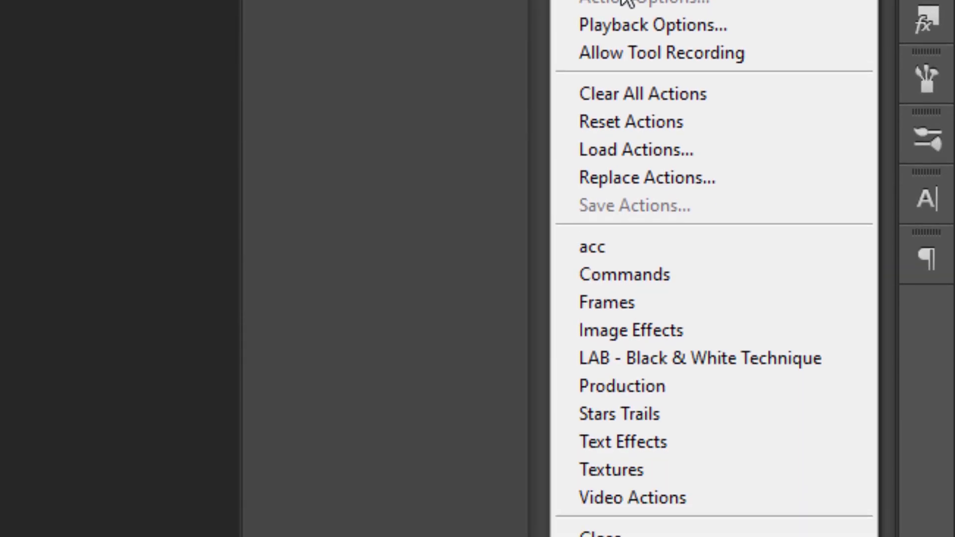
click(634, 154)
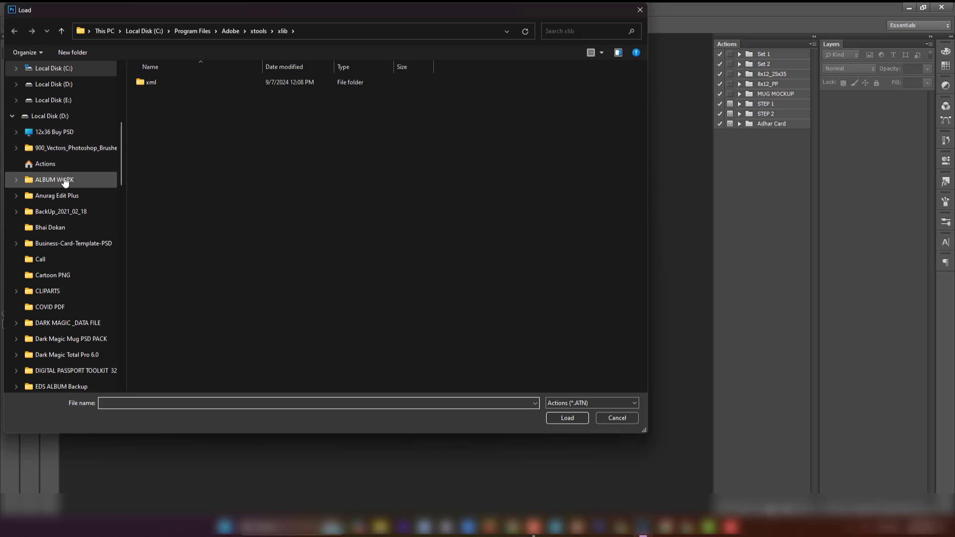
scroll(90, 211, up, 5)
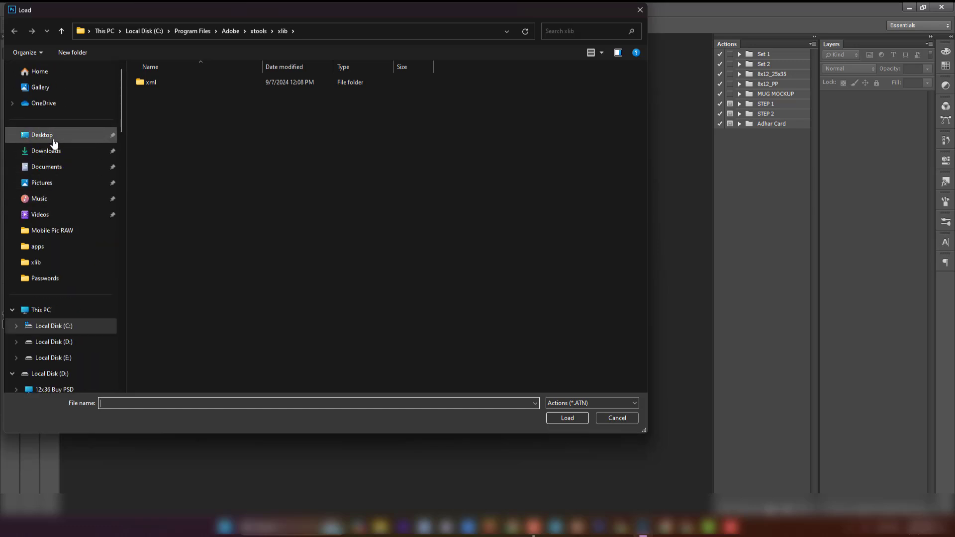
click(55, 142)
scroll(543, 316, down, 2)
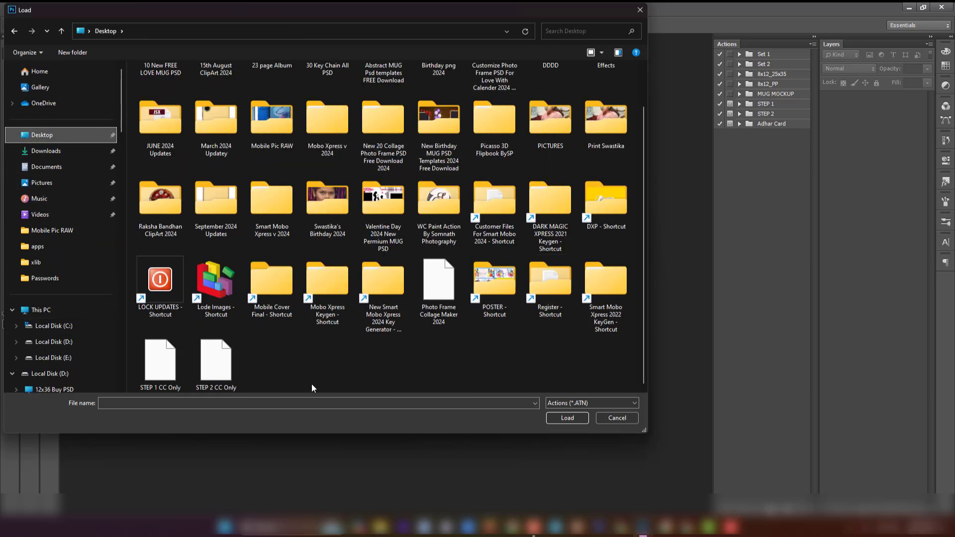
click(254, 364)
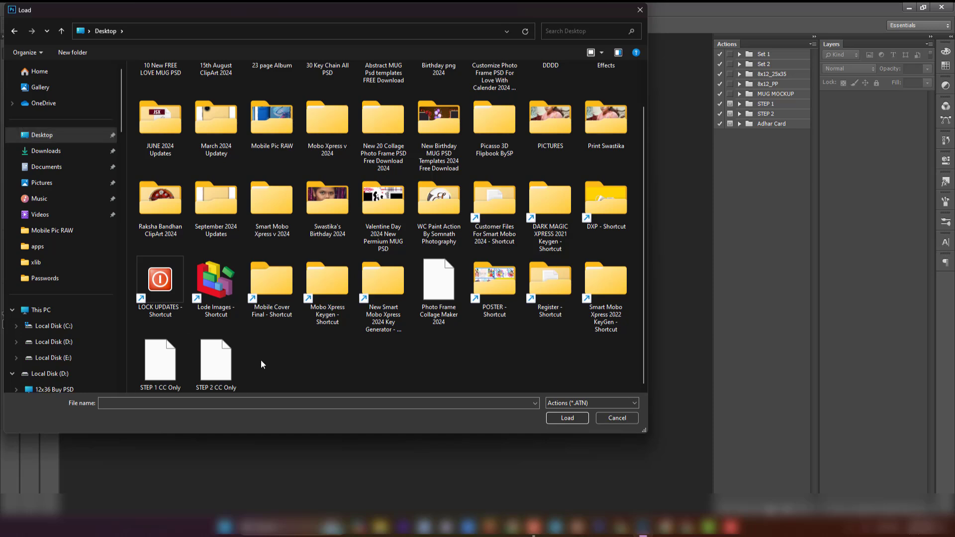
click(148, 376)
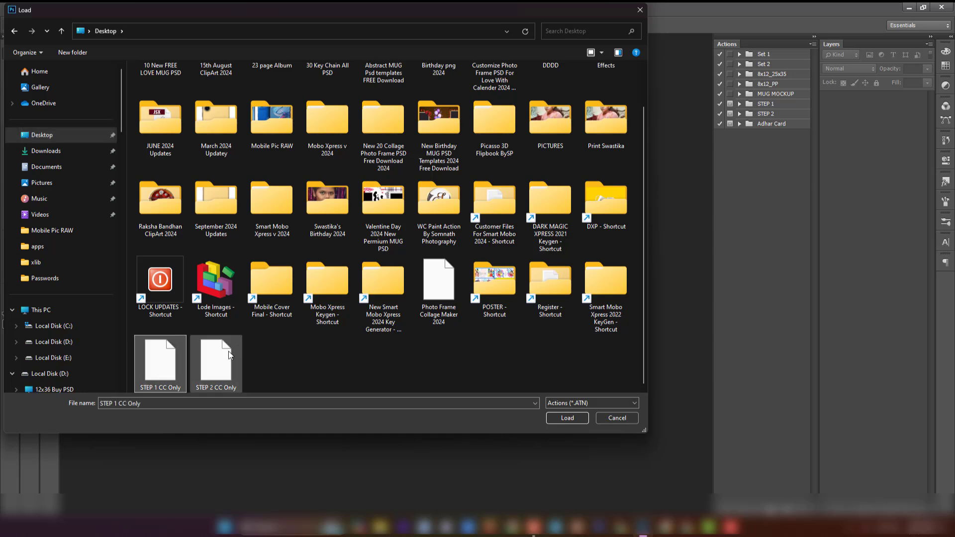
click(567, 418)
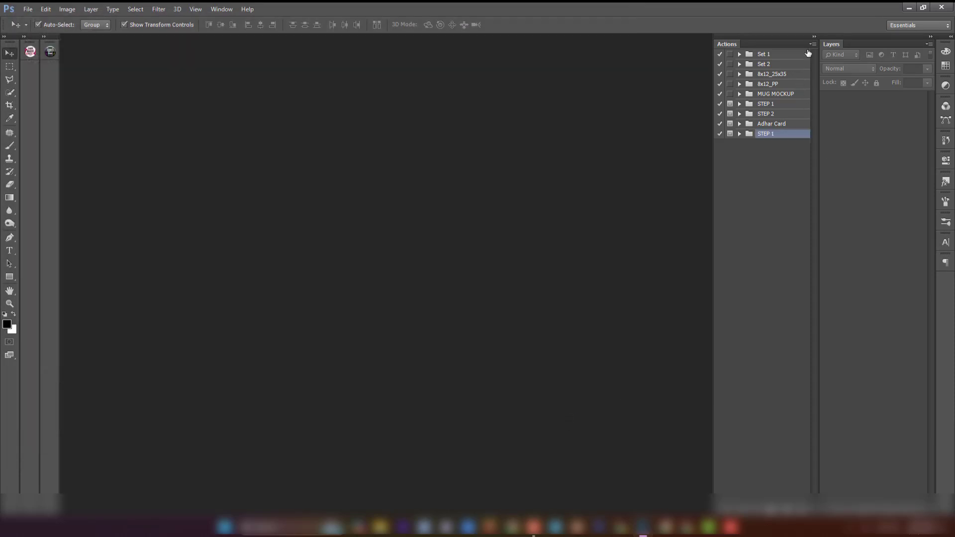
Step: Load the STEP 2 CC Only action file from the Desktop as well
click(814, 44)
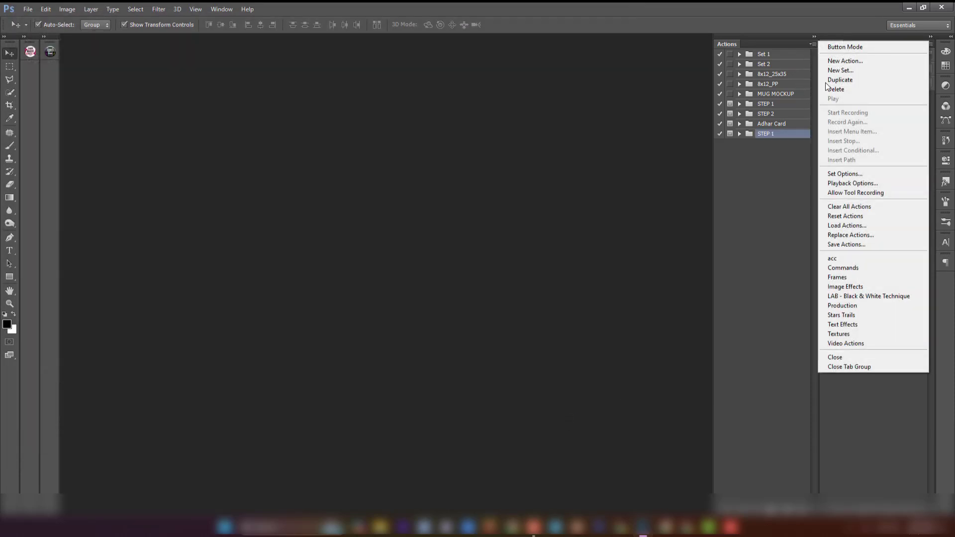
click(846, 233)
scroll(324, 333, down, 1)
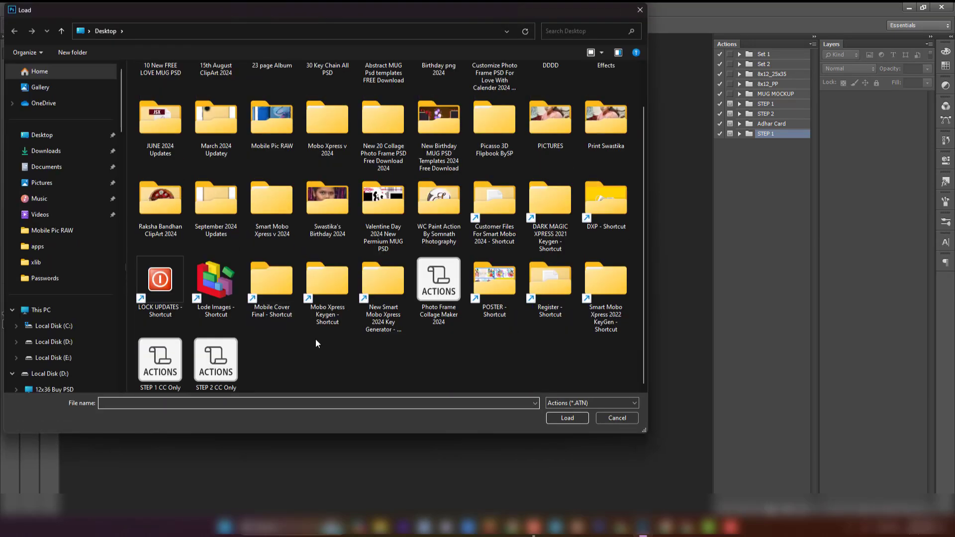
click(227, 373)
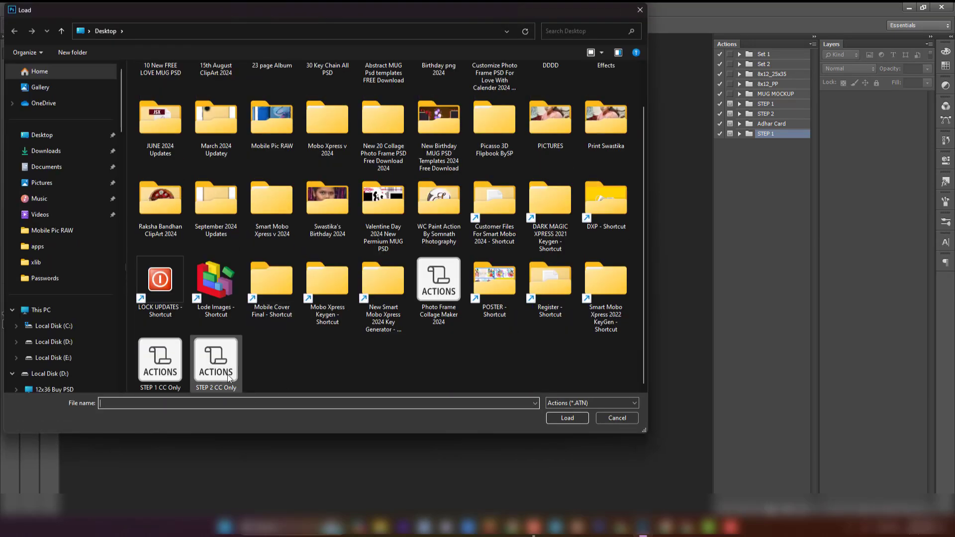
click(568, 418)
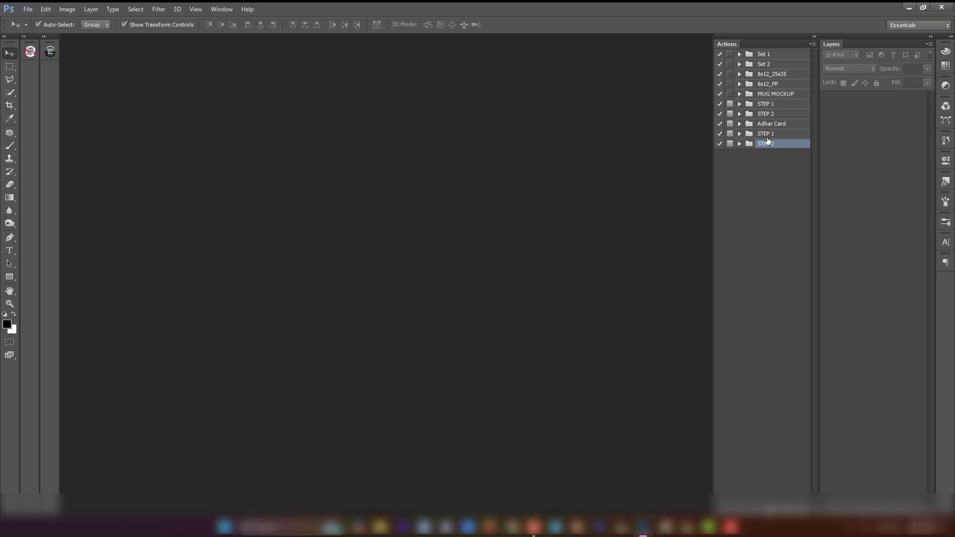
Step: Expand the new STEP 1 set and delete its LOAD step, confirming with OK
click(745, 136)
click(741, 134)
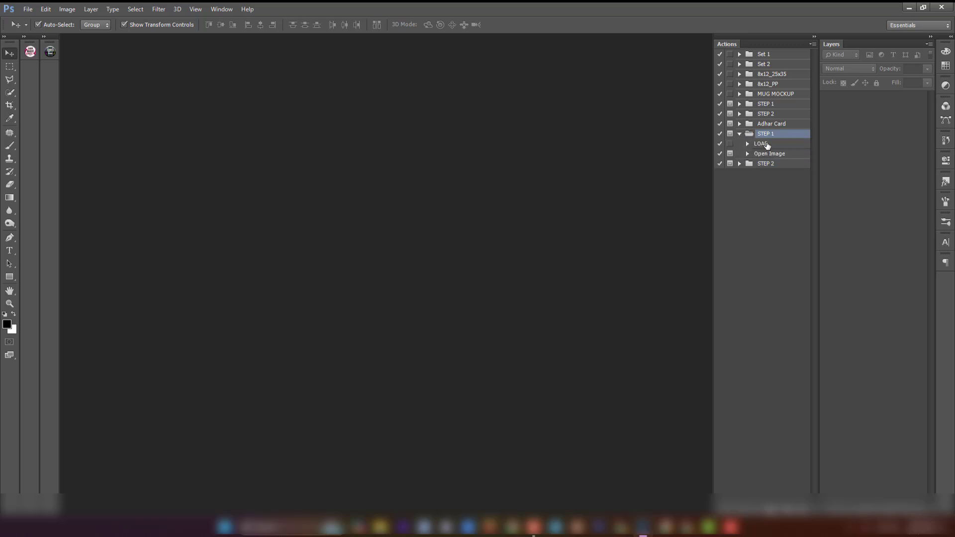
click(762, 144)
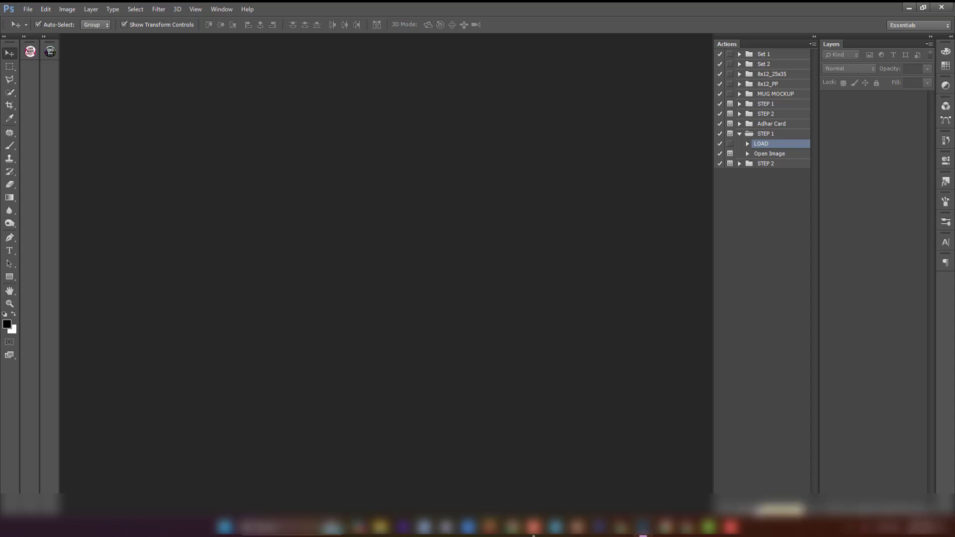
click(757, 512)
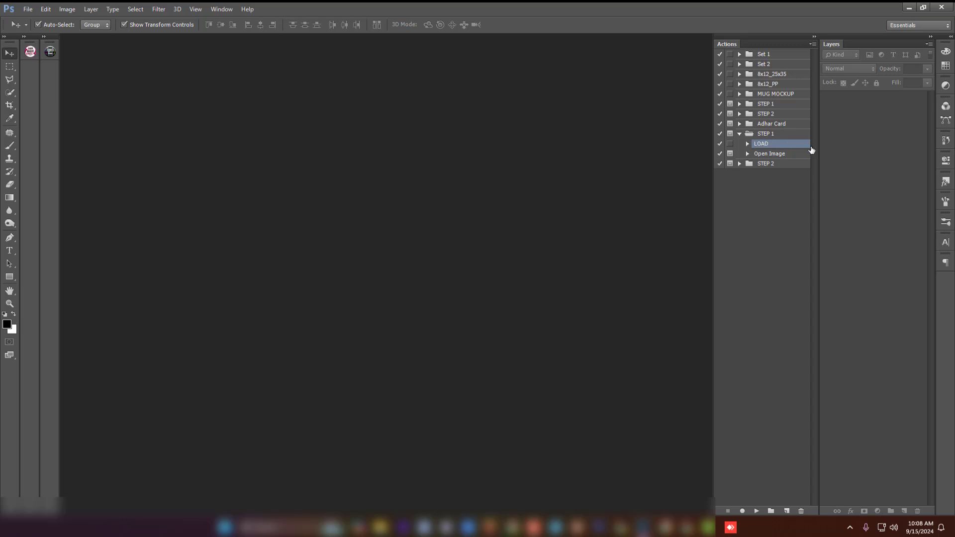
click(801, 513)
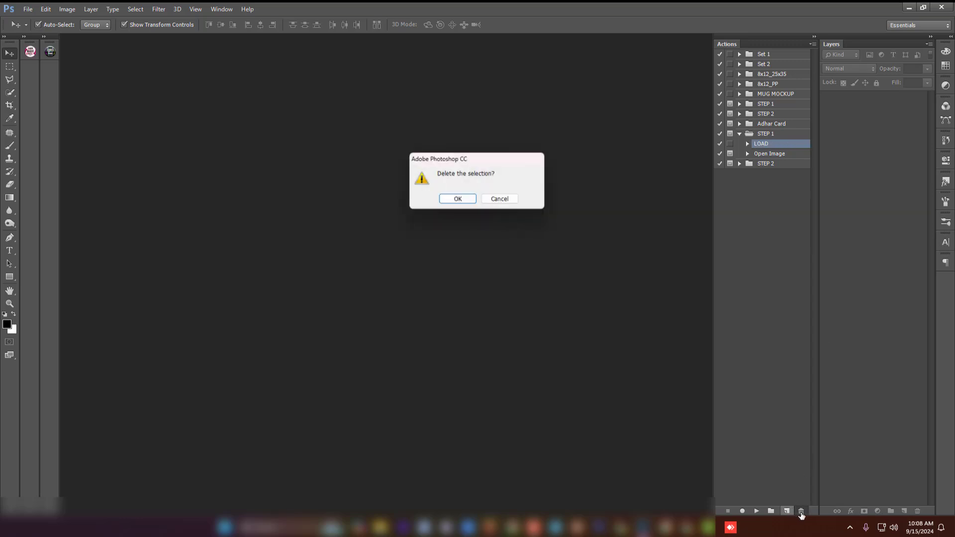
click(457, 201)
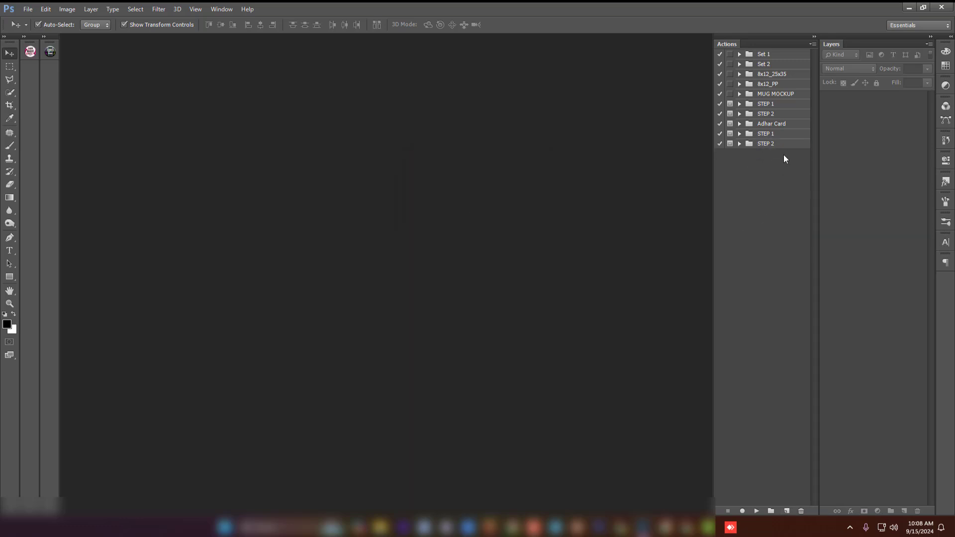
Step: Expand the STEP 1 set to reveal its Open Image step
click(740, 134)
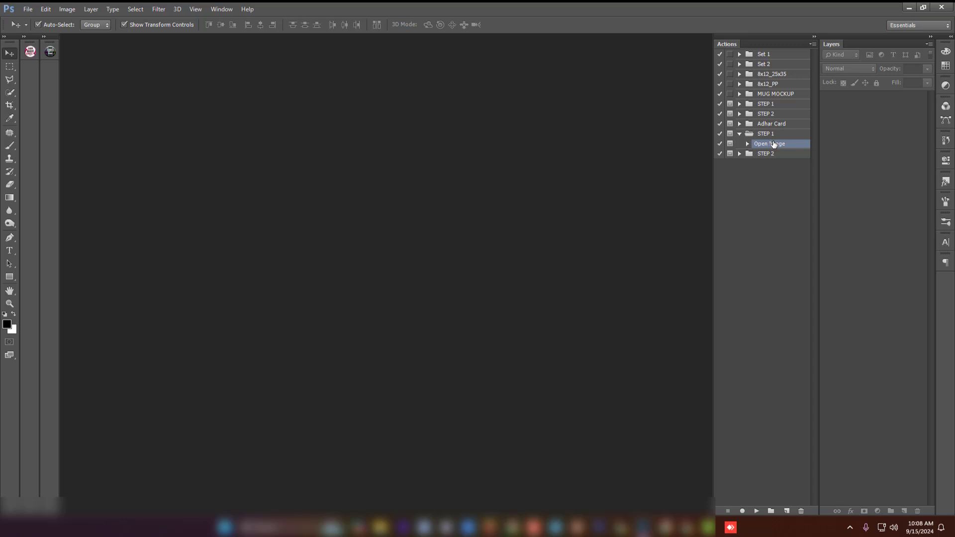
click(740, 134)
click(740, 144)
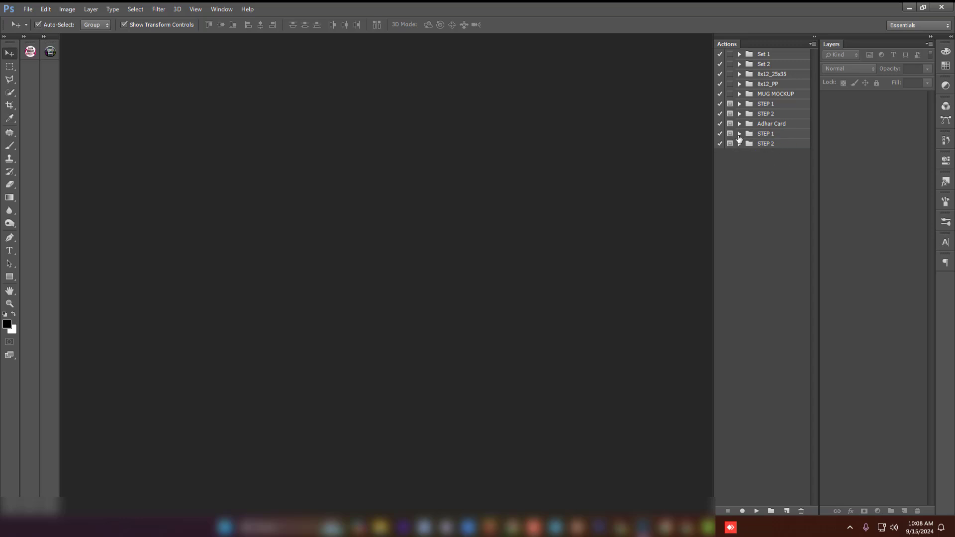
click(740, 133)
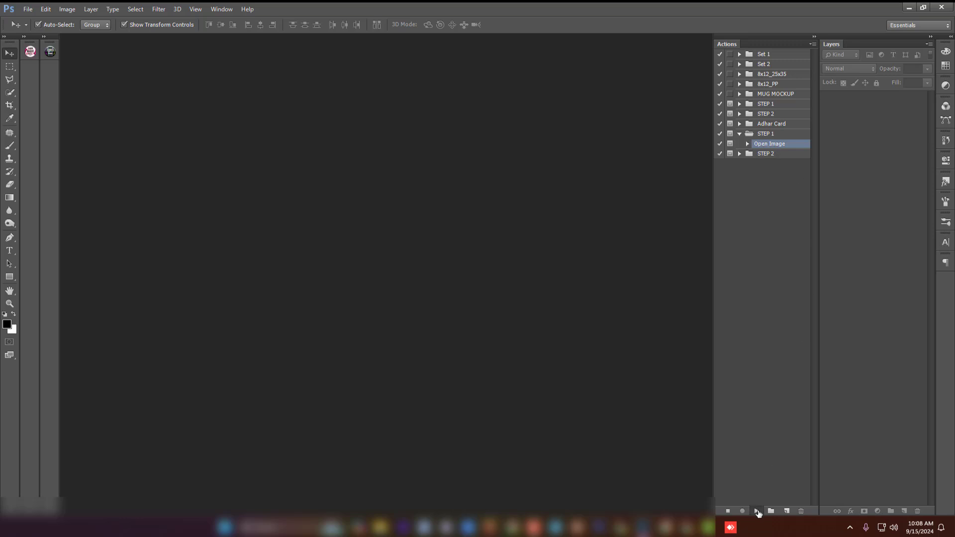
Step: Play the Open Image step and open the DSC_1756 photo
click(757, 511)
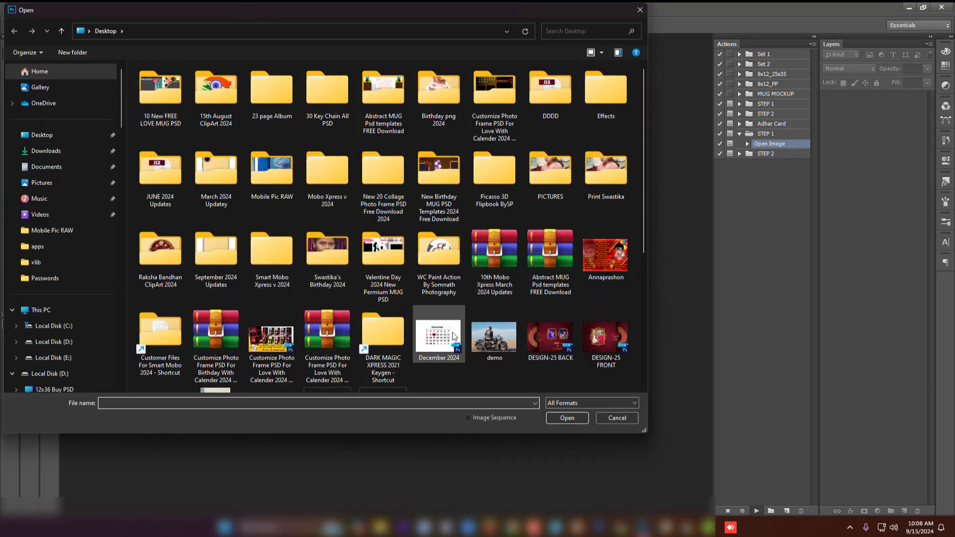
scroll(452, 332, down, 5)
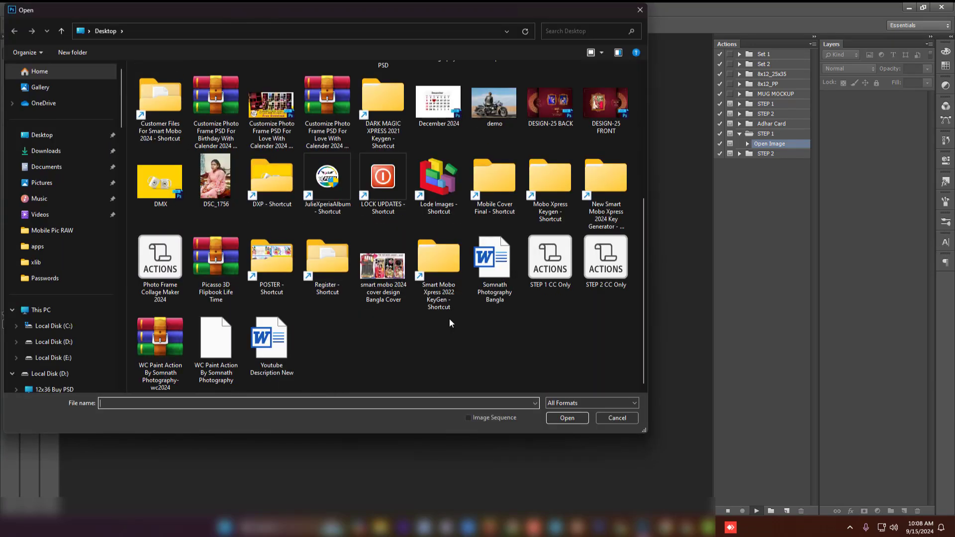
click(218, 180)
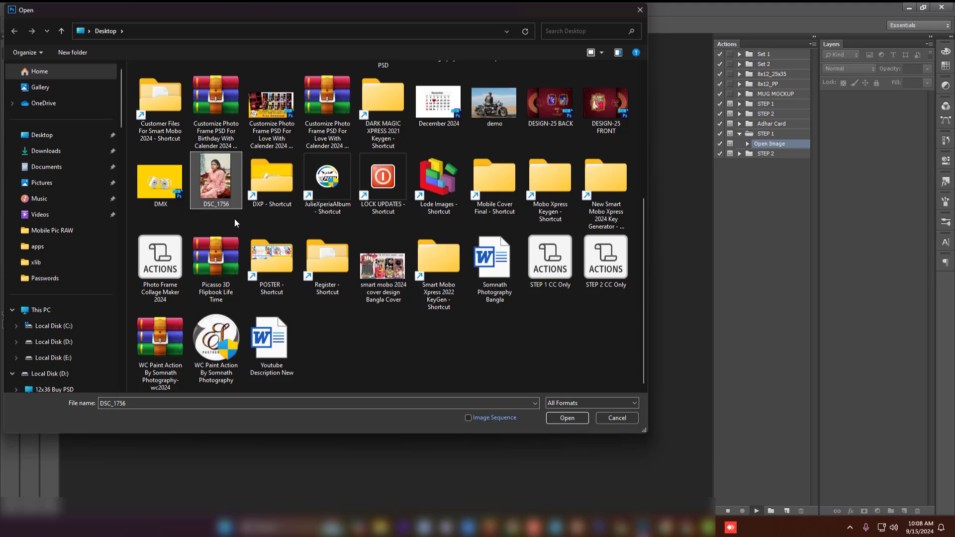
click(572, 417)
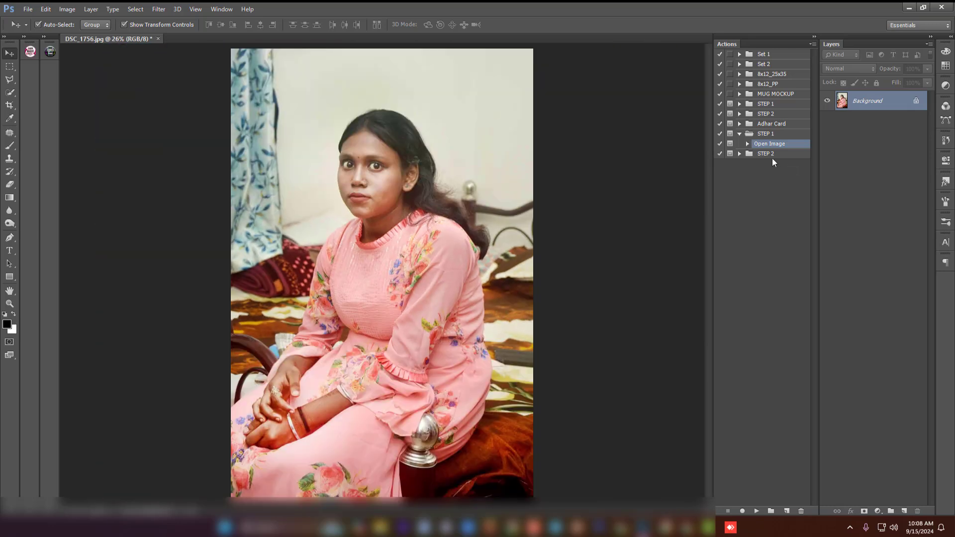
Step: Collapse STEP 1 and select the Play Action step inside STEP 2
click(745, 134)
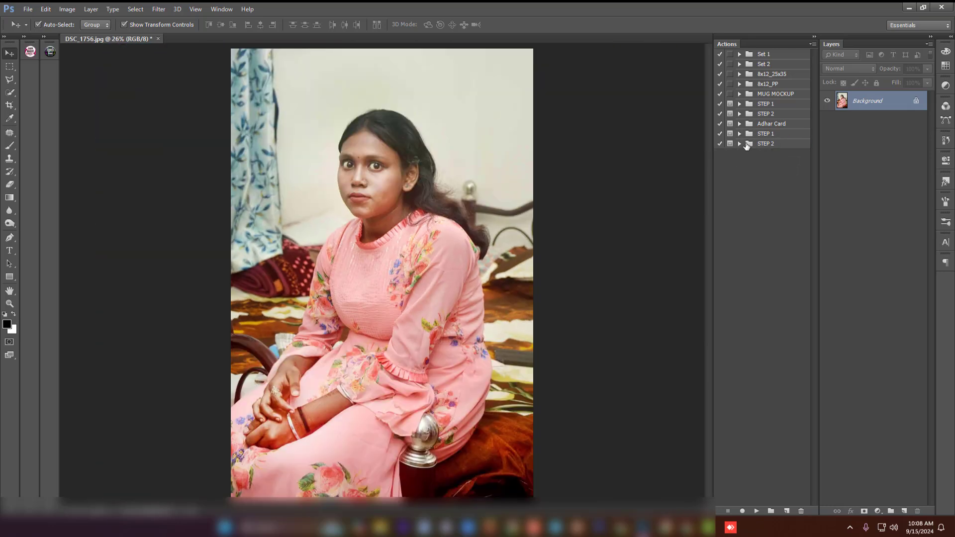
click(739, 143)
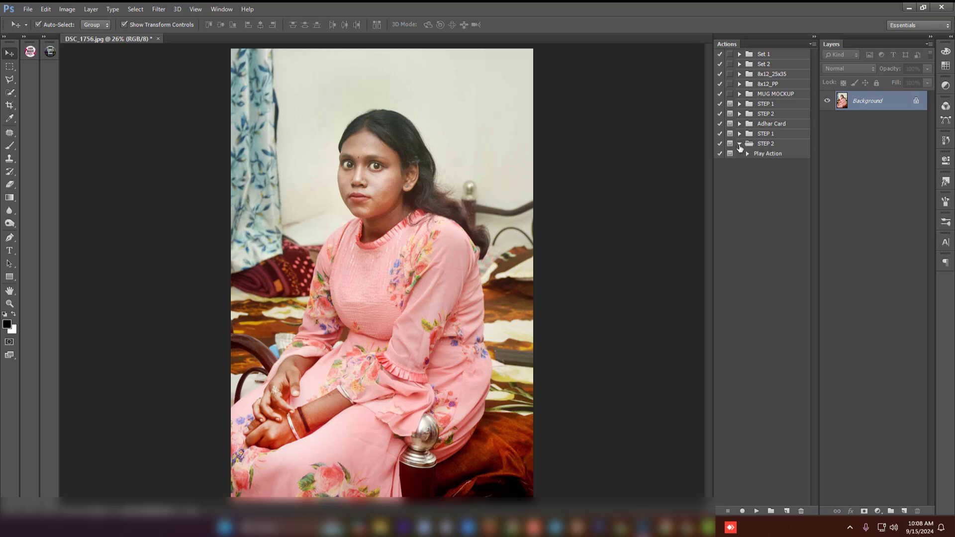
click(740, 144)
click(771, 156)
Step: Play the STEP 2 watercolour action and continue past its thank-you message
click(757, 512)
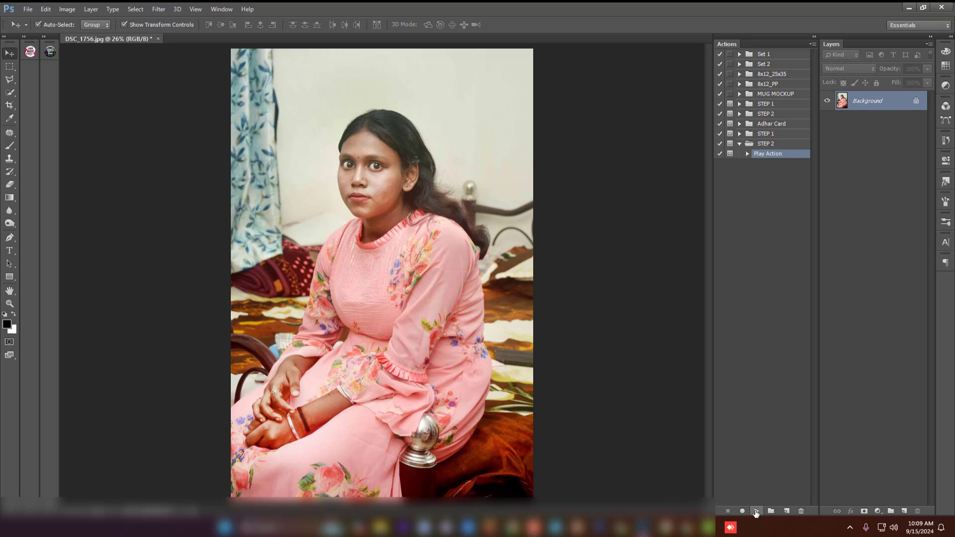
click(756, 511)
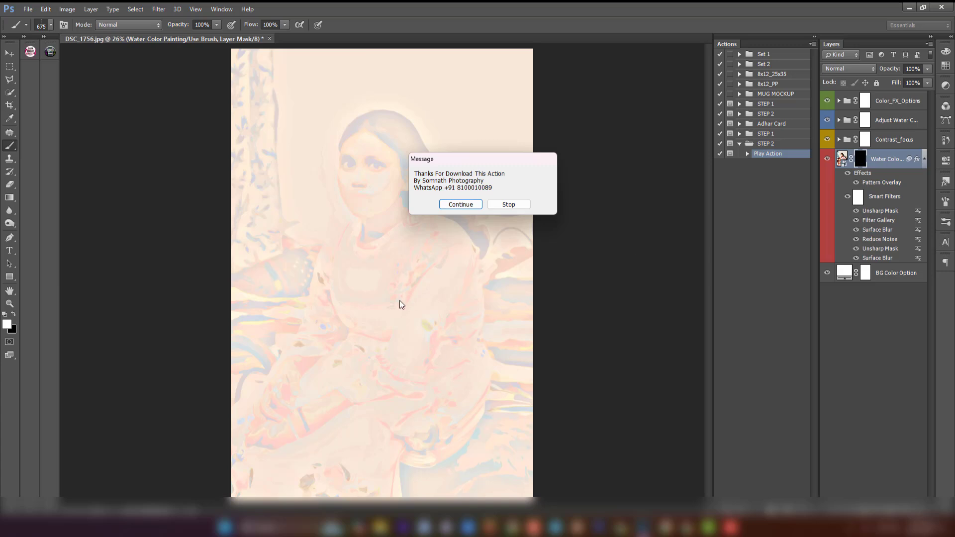
drag(495, 159, 632, 205)
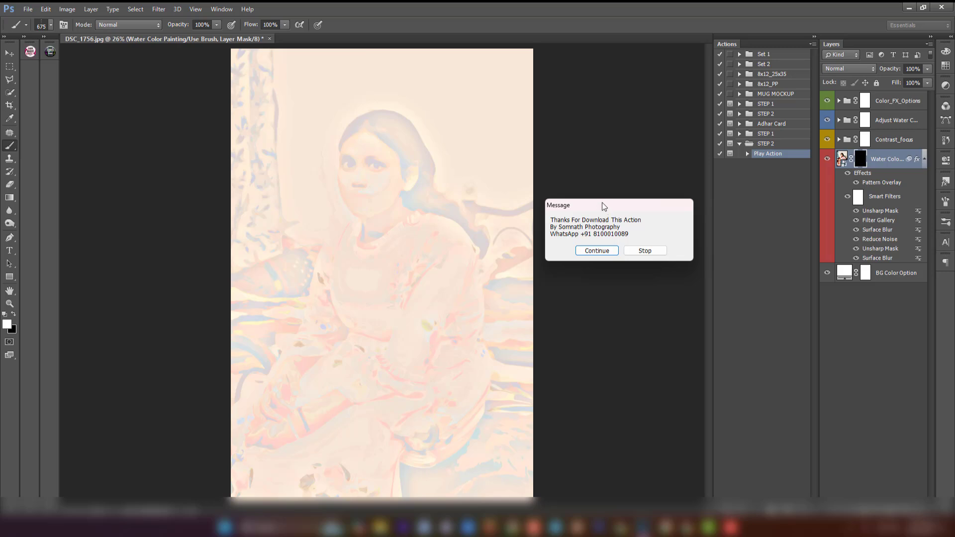
mouse_move(602, 204)
mouse_down()
mouse_move(458, 204)
mouse_move(493, 217)
mouse_up()
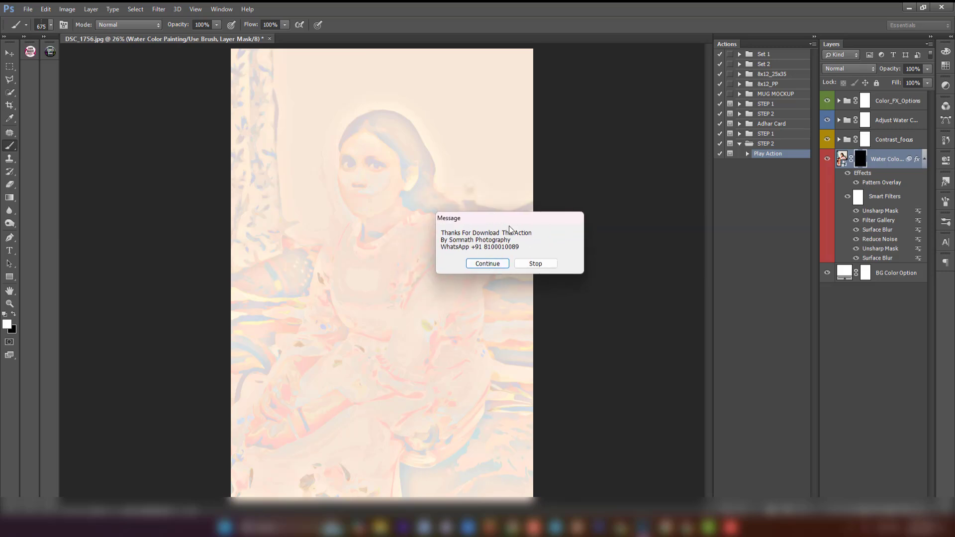
click(491, 267)
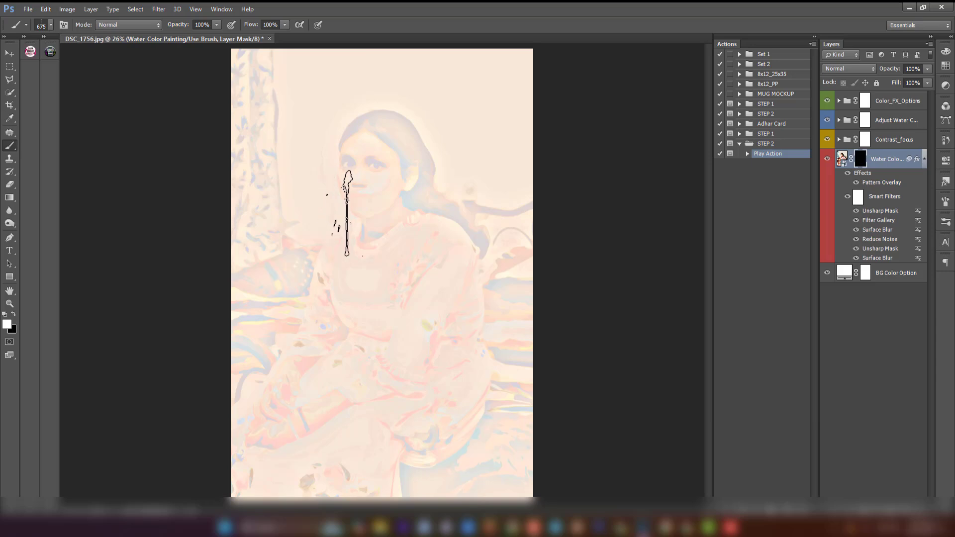
Step: Choose a 675 px splatter brush tip from the Brush Preset picker
right_click(354, 160)
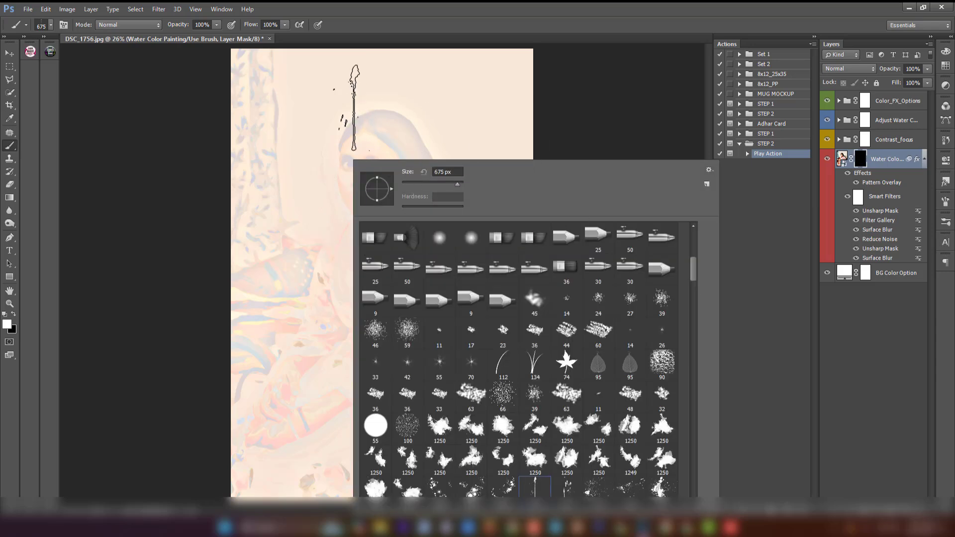
click(334, 99)
right_click(334, 99)
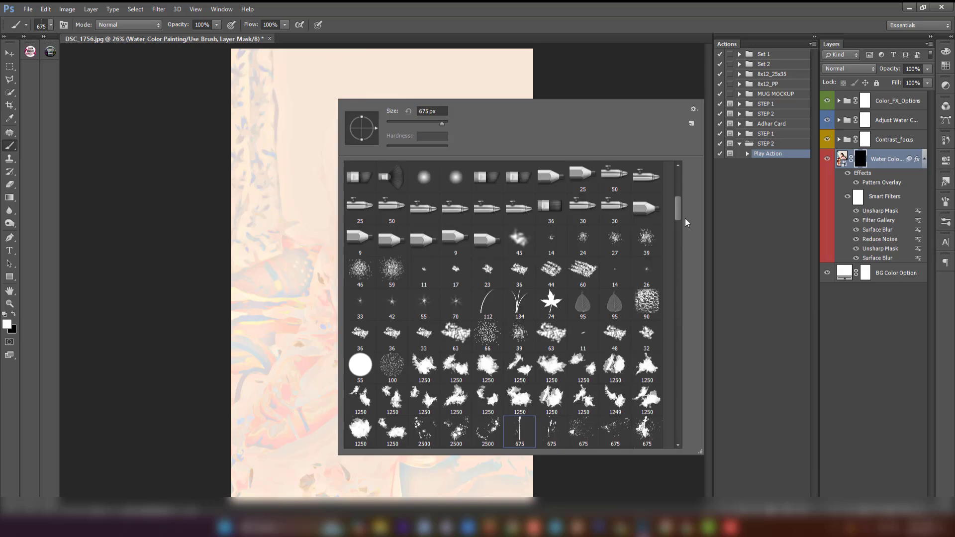
drag(679, 208, 677, 246)
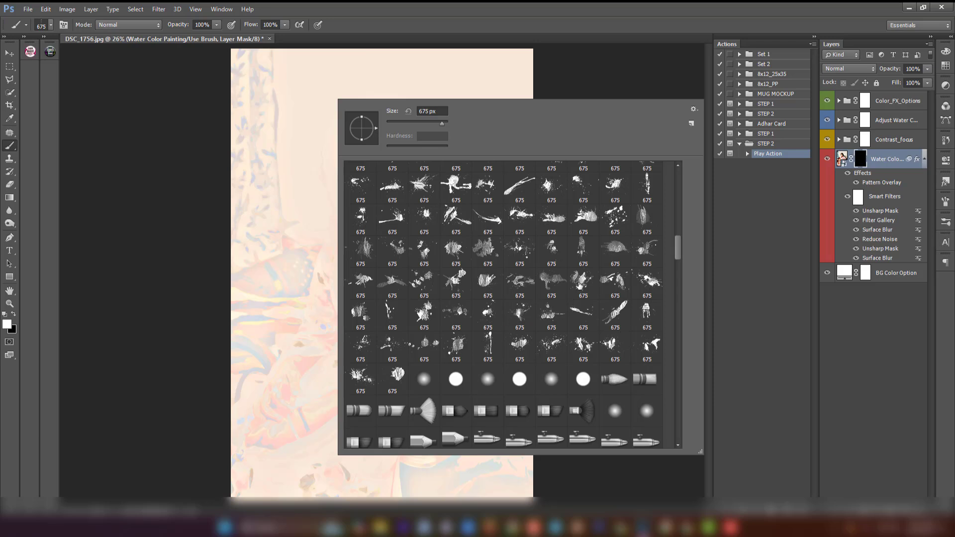
click(587, 223)
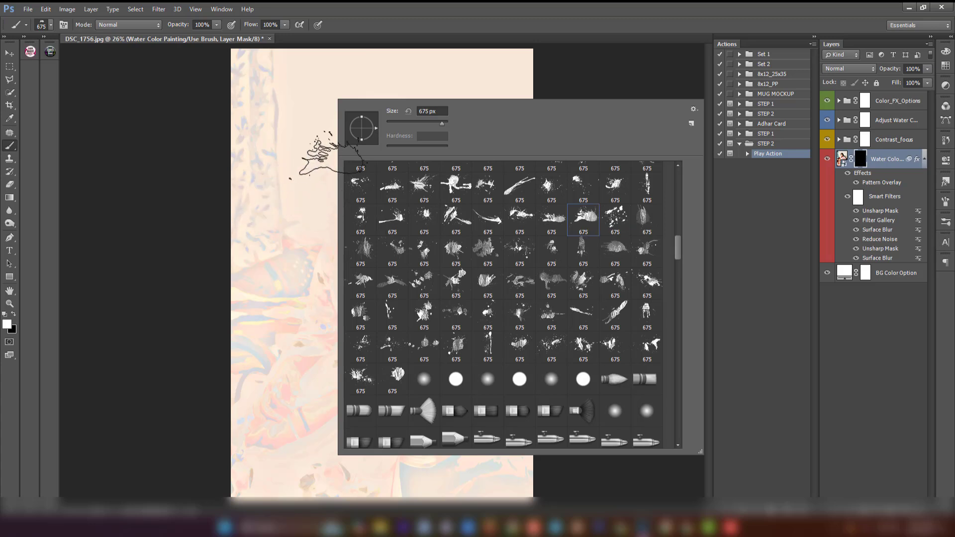
click(536, 11)
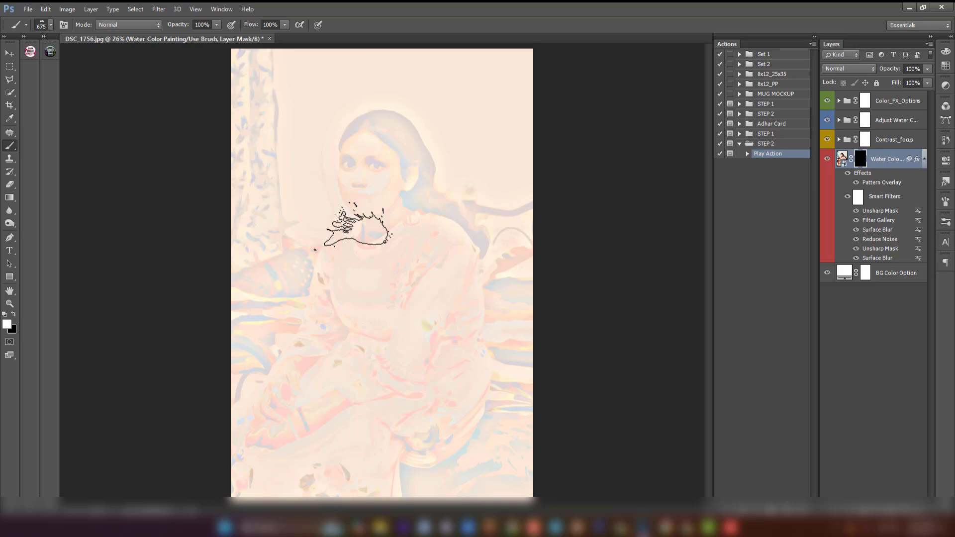
Step: Alt+right-drag on the canvas to enlarge the brush to about 1182 px
alt+right_click(358, 234)
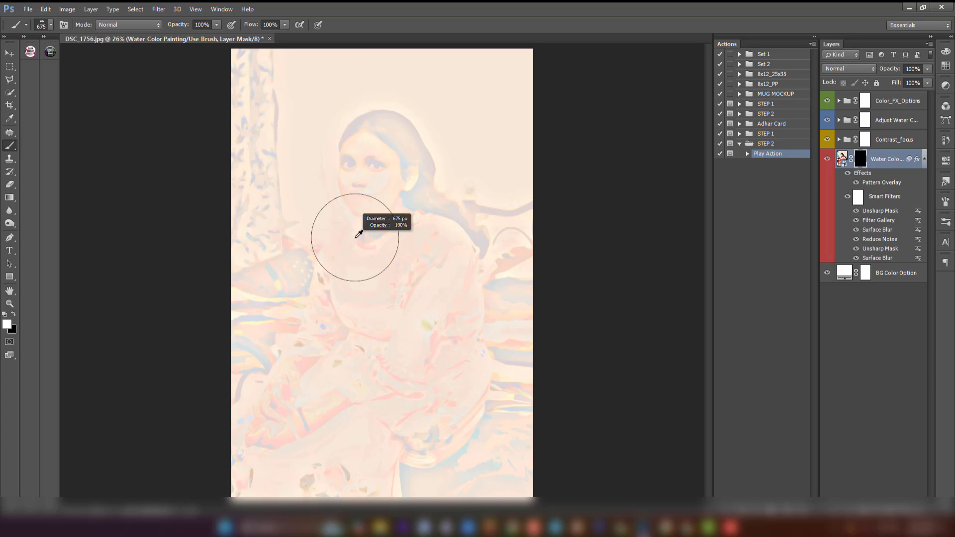
key(alt)
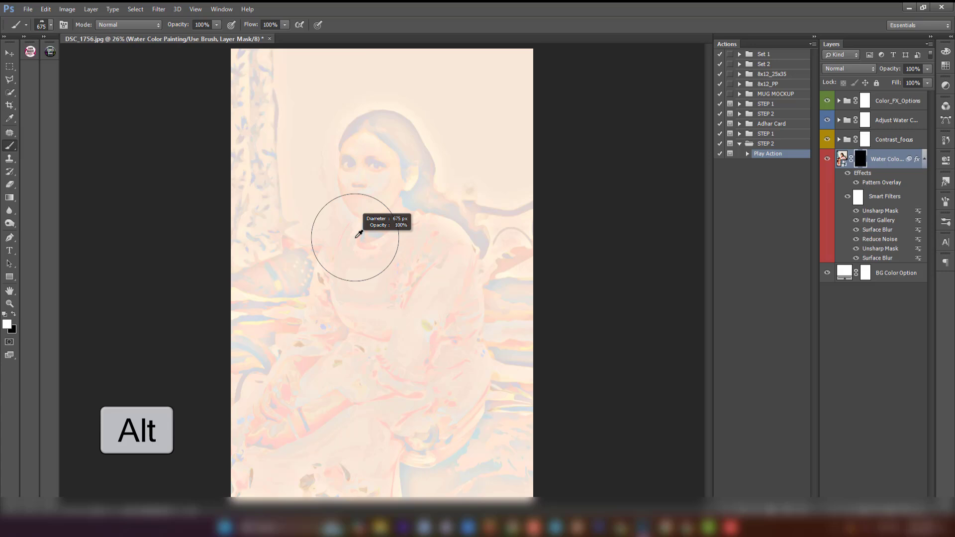
drag(359, 234, 402, 245)
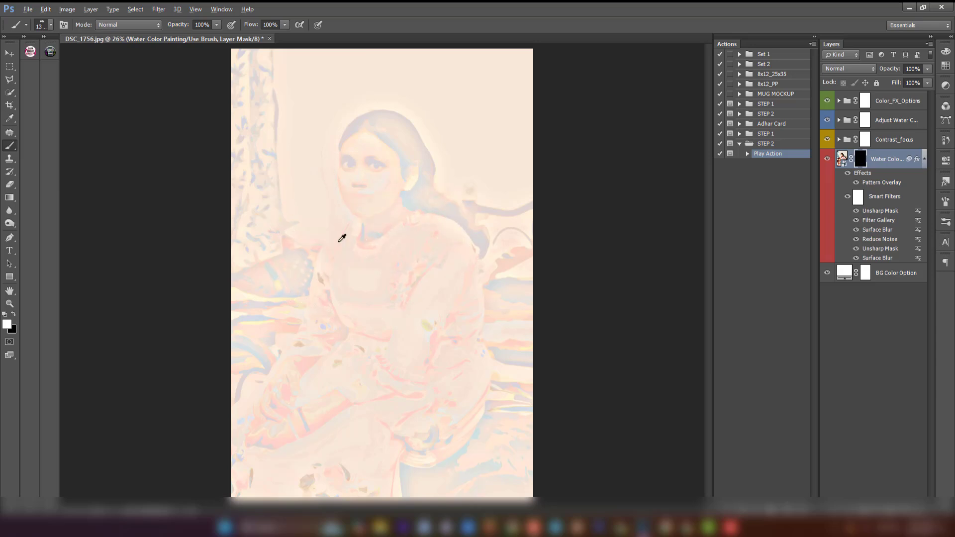
Step: Enlarge the brush to 1958 px and paint watercolour back over the face, hair and shoulder
drag(339, 237, 384, 247)
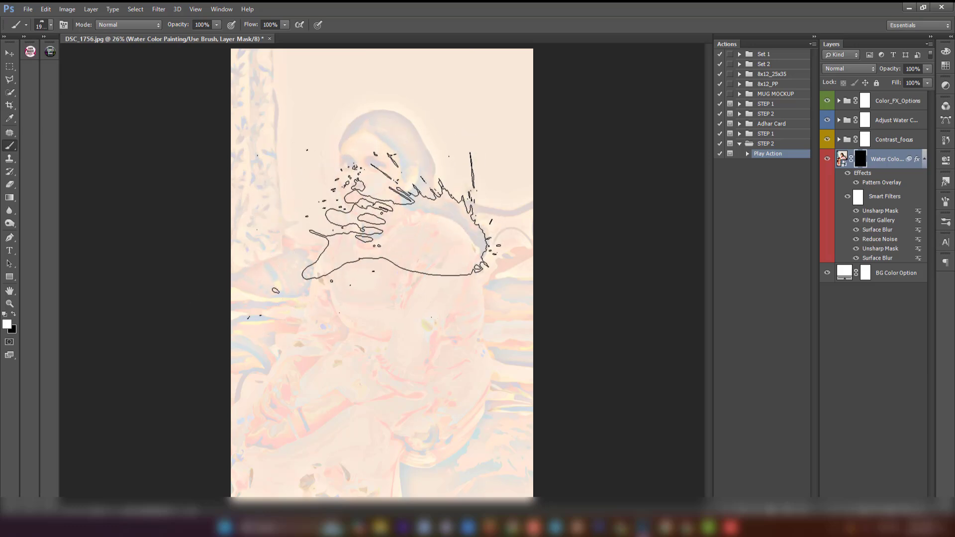
drag(359, 194, 351, 234)
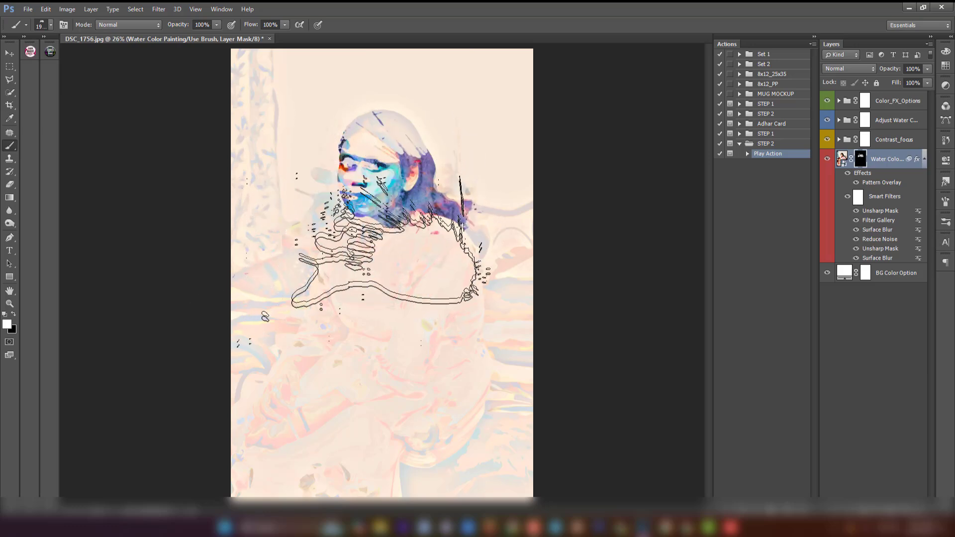
drag(358, 167, 369, 158)
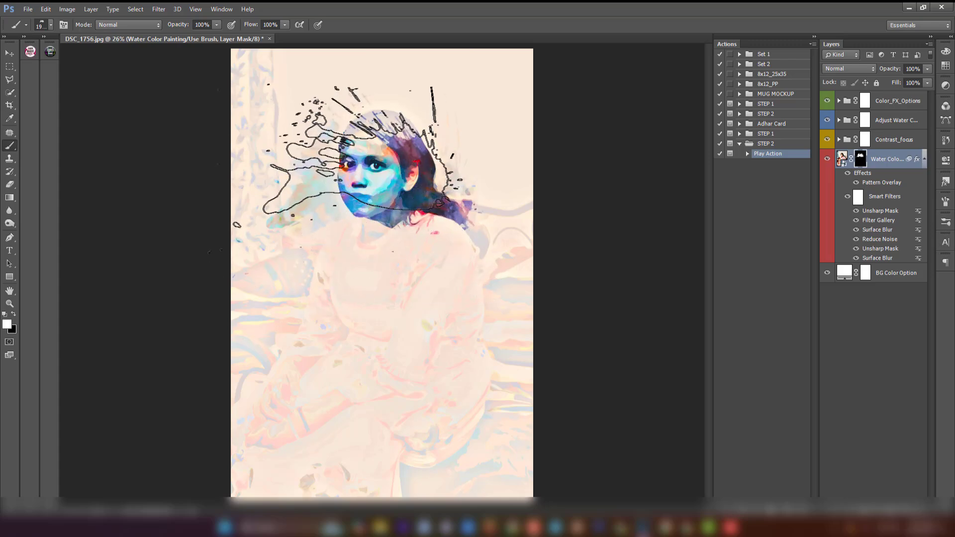
mouse_move(375, 163)
mouse_down()
mouse_move(398, 226)
mouse_move(393, 172)
mouse_up()
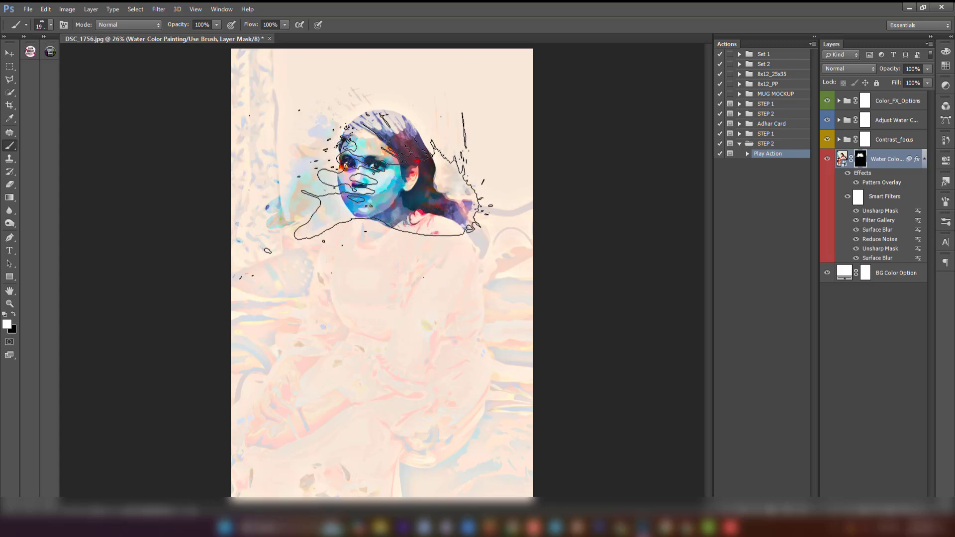
right_click(393, 172)
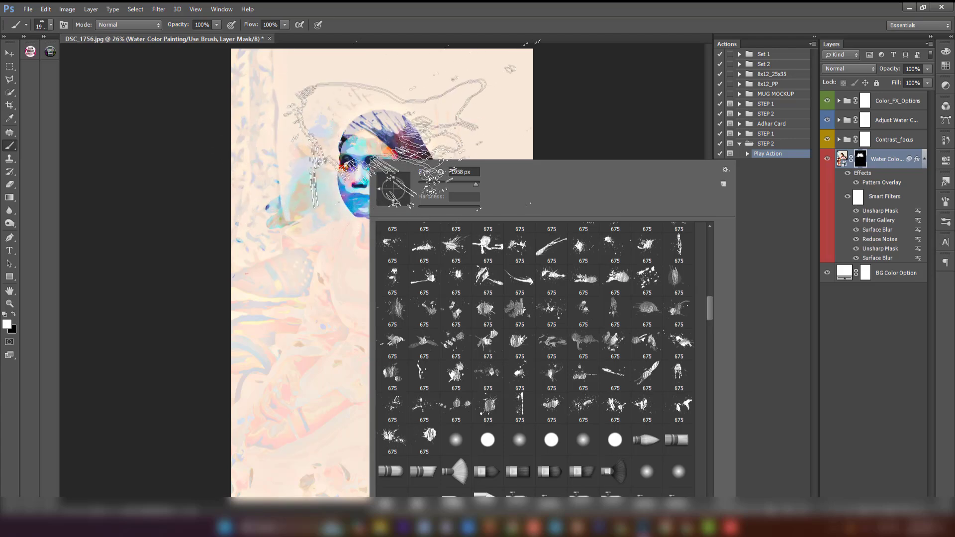
Step: Rotate the splatter brush angle and splash watercolour across the chest and face
drag(381, 191, 382, 196)
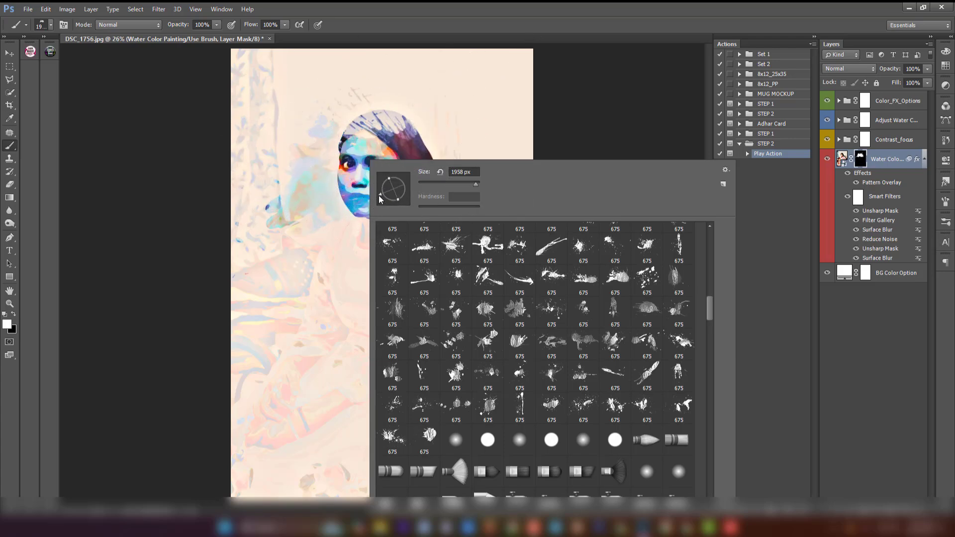
click(495, 11)
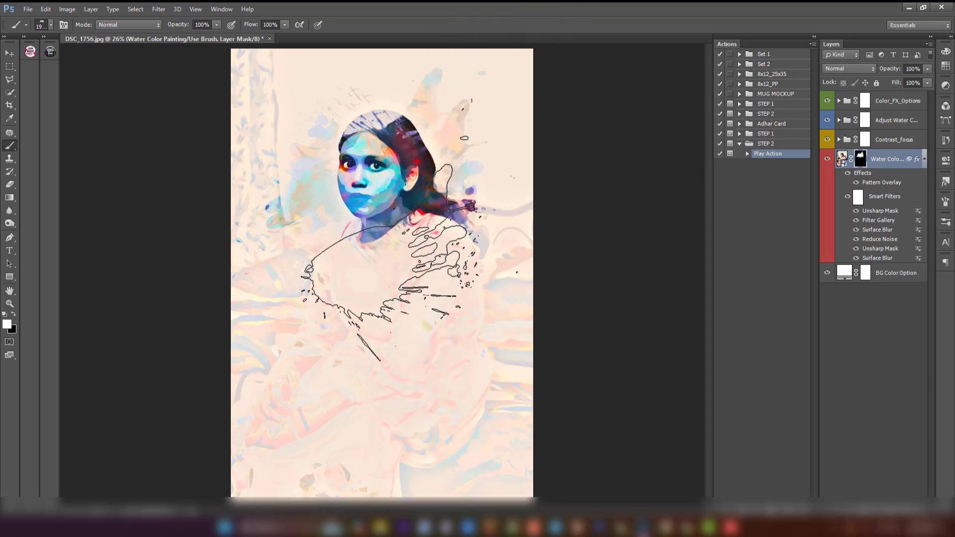
click(408, 271)
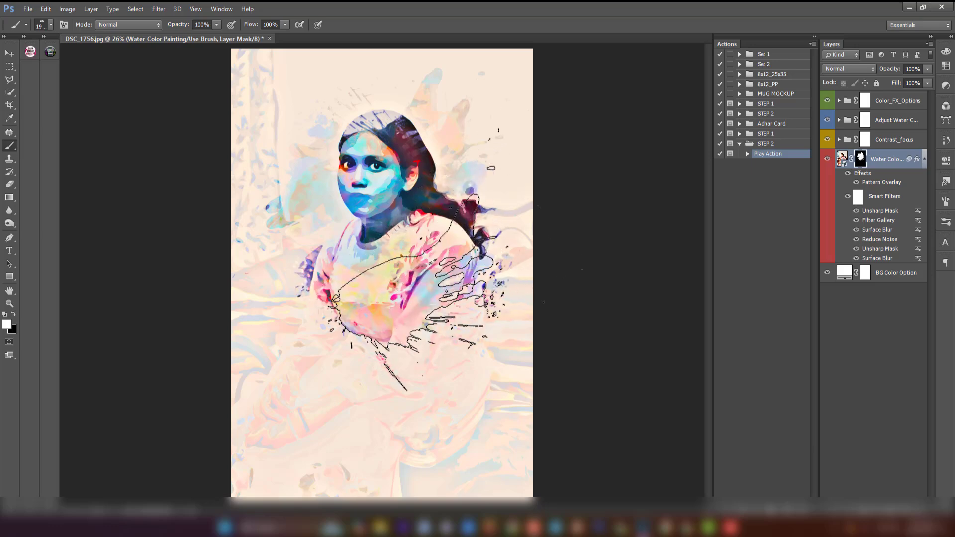
right_click(436, 161)
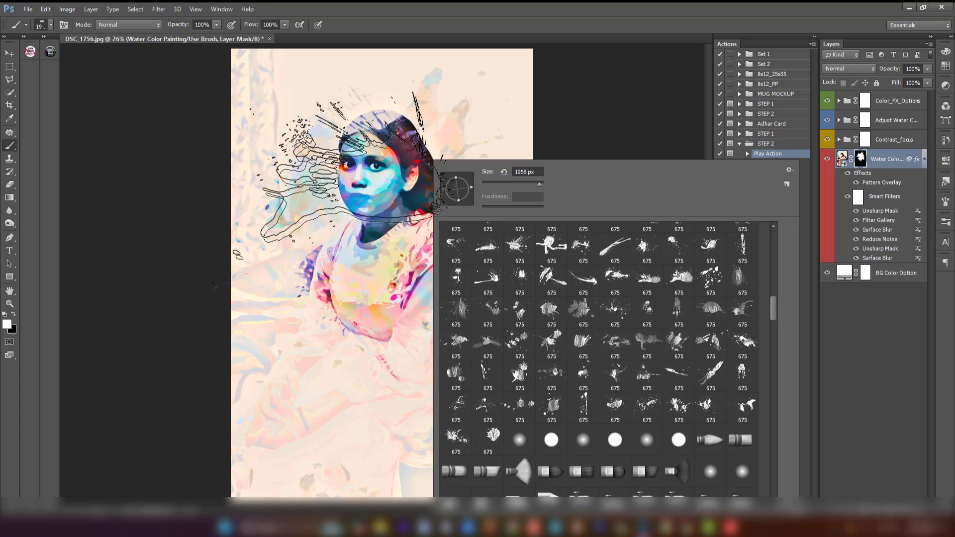
click(341, 149)
mouse_move(344, 142)
mouse_down()
mouse_move(413, 306)
mouse_move(393, 311)
mouse_move(400, 338)
mouse_up()
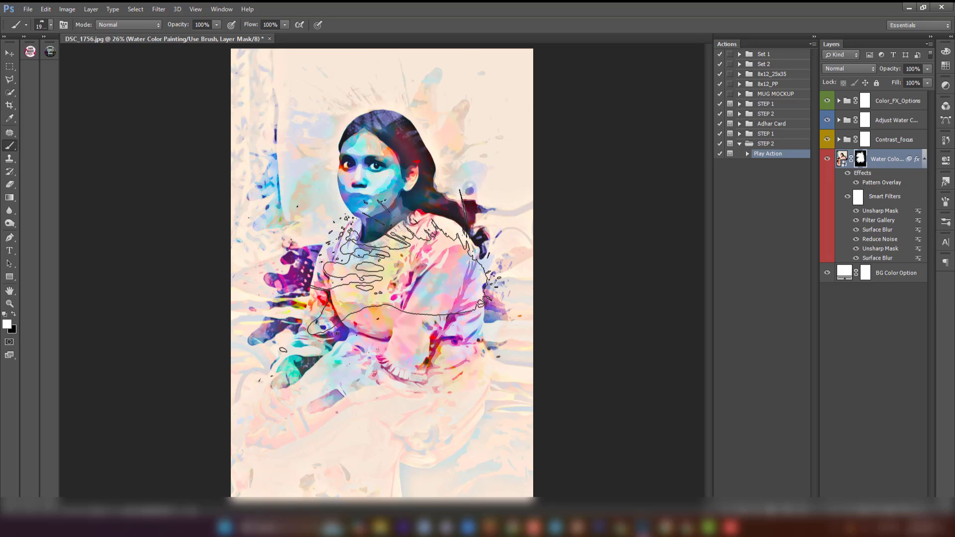
drag(401, 338, 393, 188)
Step: Confirm the brush preset, then target the Contrast_focus layer mask
right_click(393, 189)
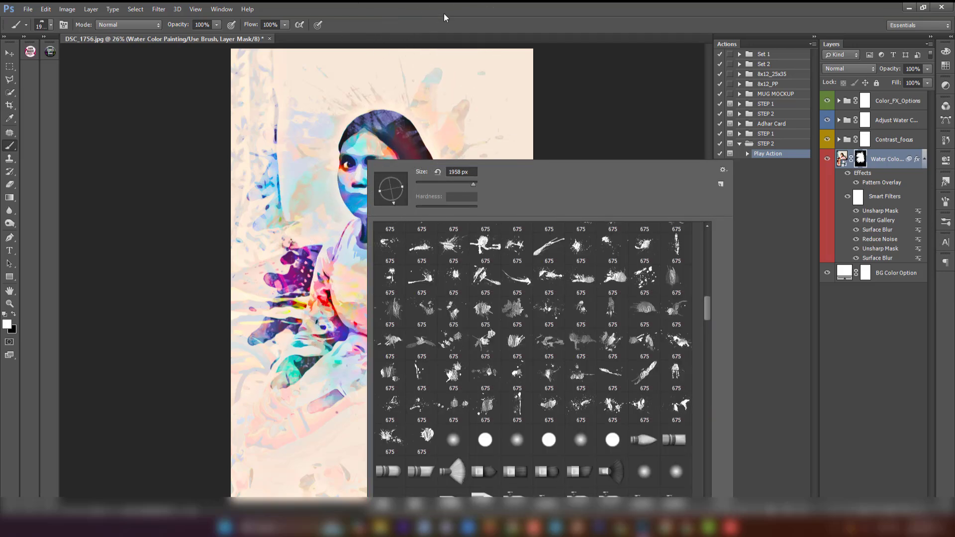
key(Return)
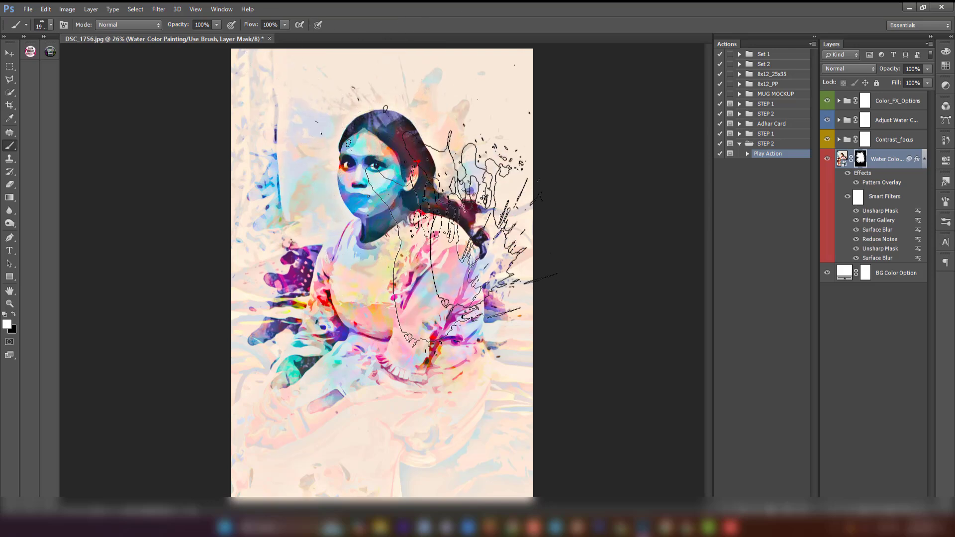
right_click(416, 147)
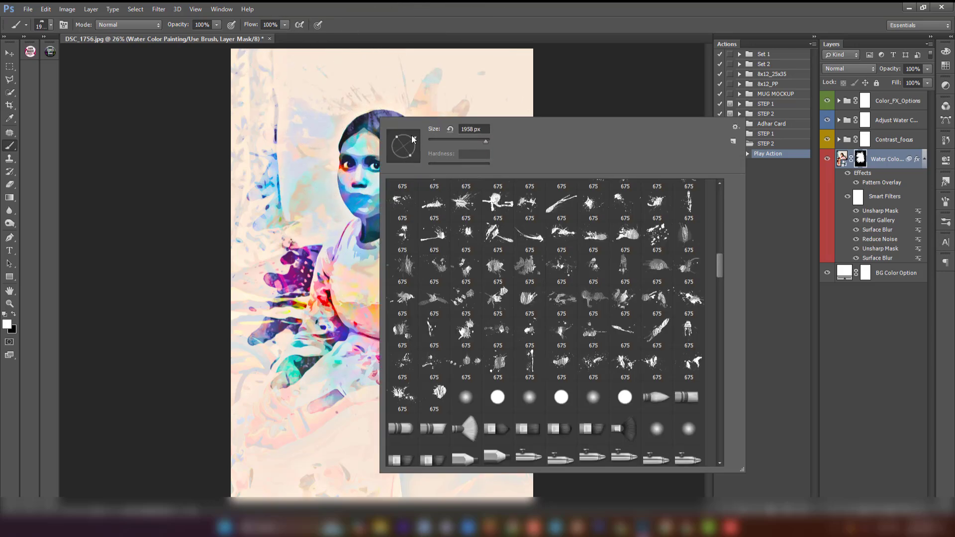
key(Return)
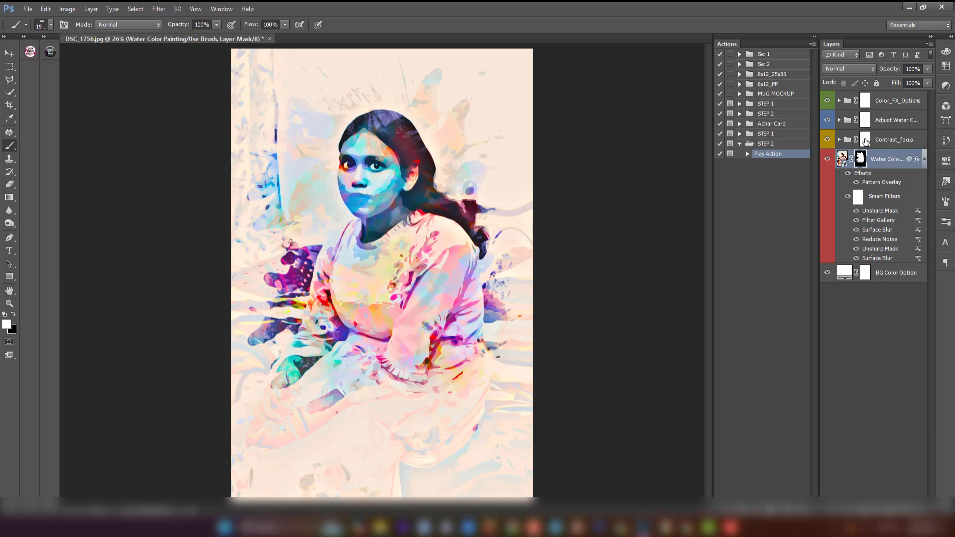
click(867, 141)
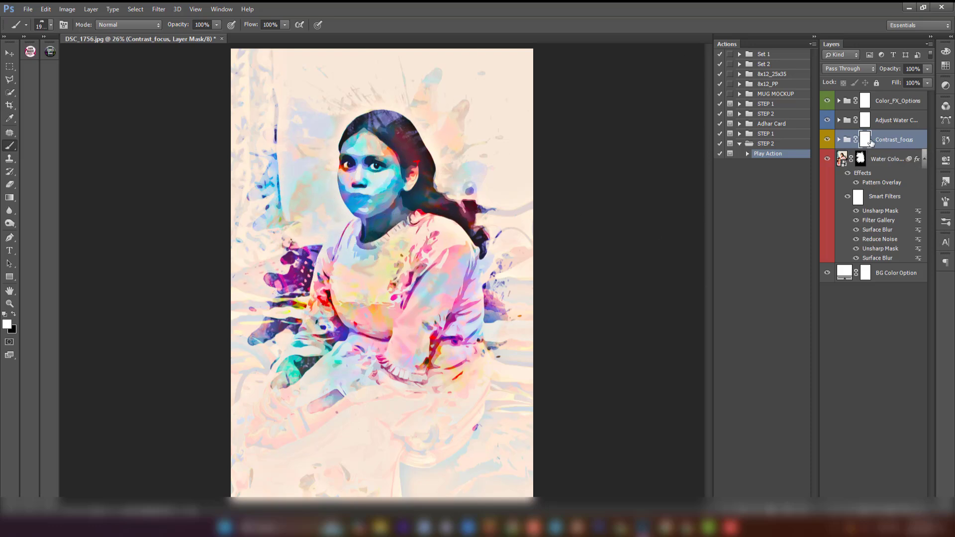
Step: Set the foreground painting colour to black
click(13, 315)
click(7, 325)
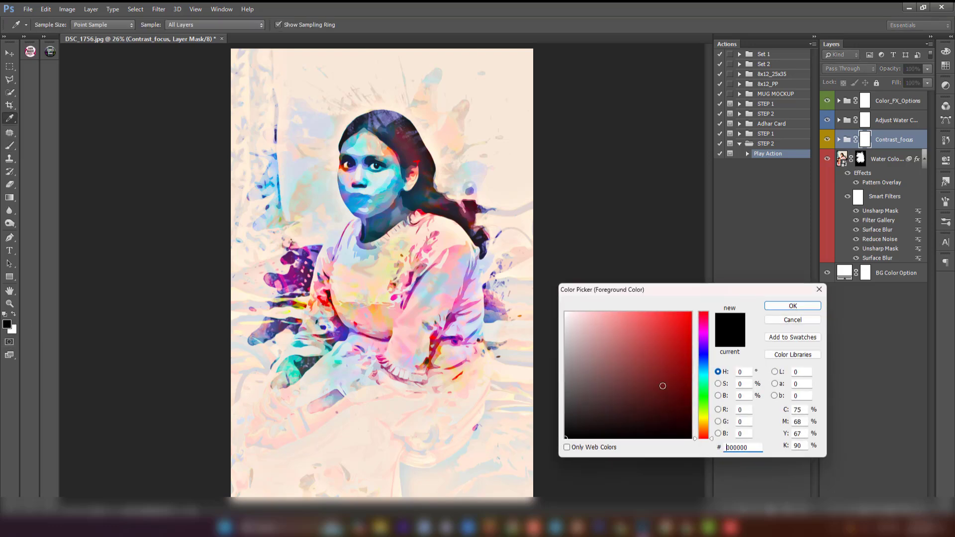
click(783, 306)
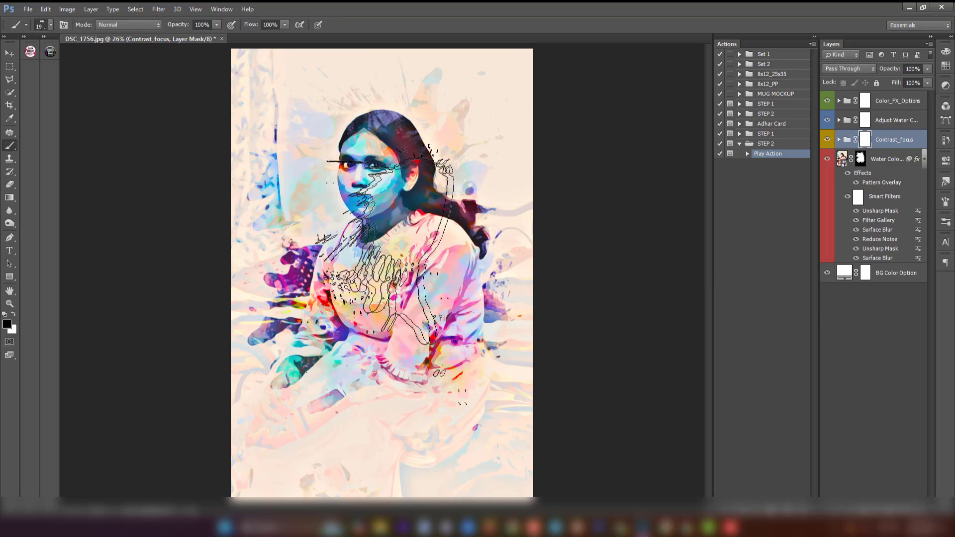
Step: Pick a 675 px splatter brush and stamp splatter onto the Contrast_focus mask over the chest
right_click(398, 214)
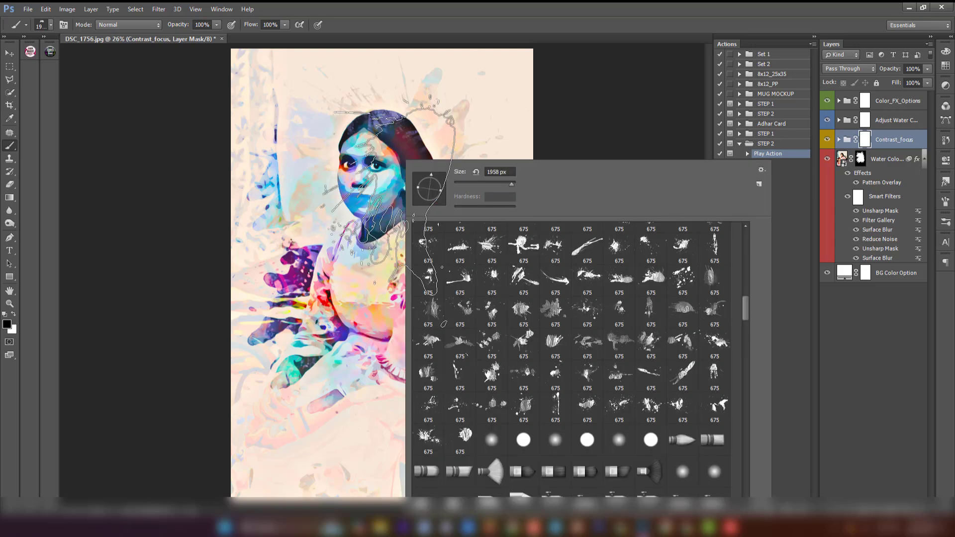
key(Escape)
right_click(342, 219)
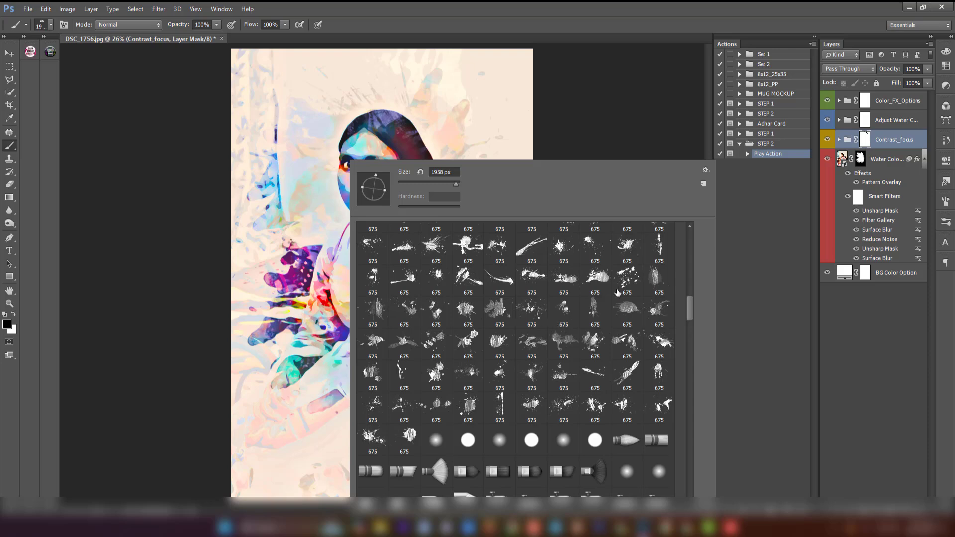
click(628, 278)
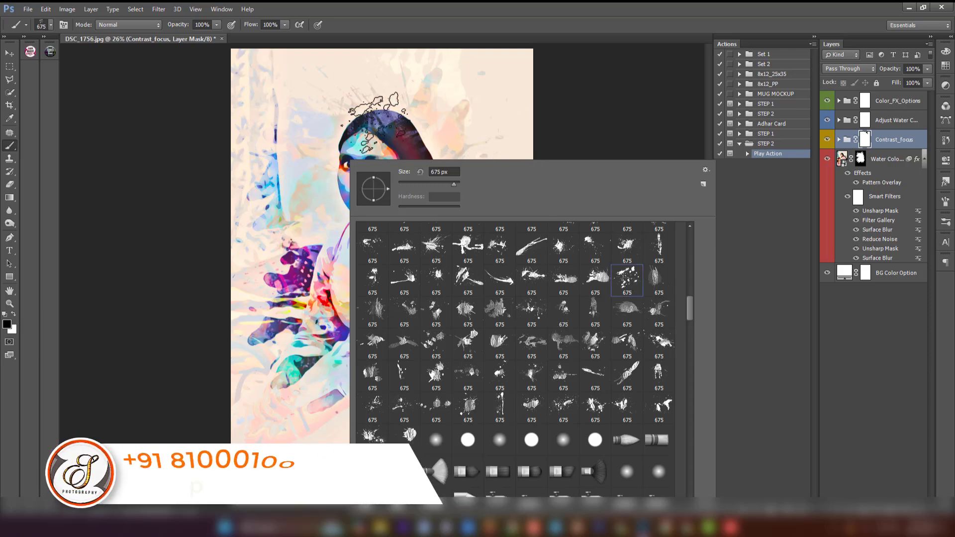
key(Escape)
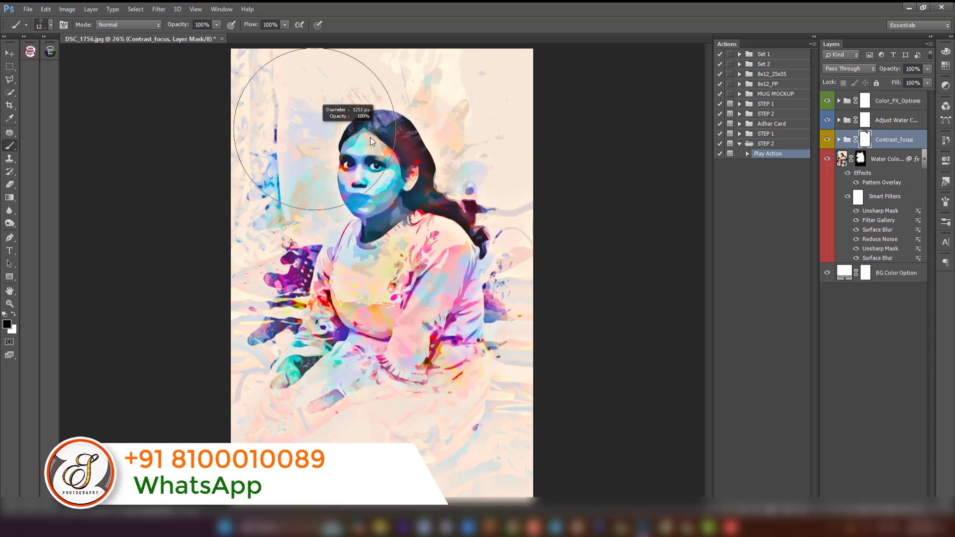
mouse_move(403, 179)
mouse_down()
mouse_move(393, 308)
mouse_move(377, 147)
mouse_move(413, 207)
mouse_up()
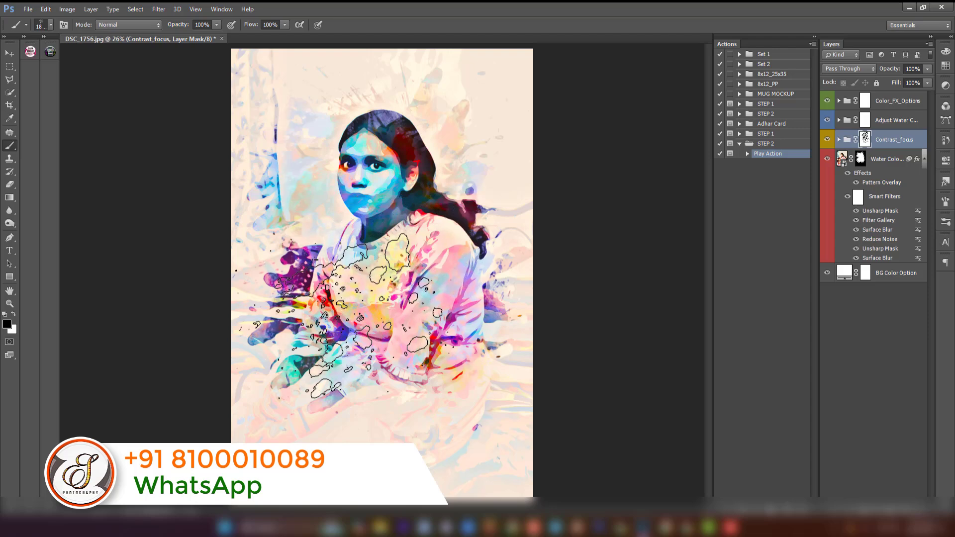
drag(485, 236, 756, 191)
key(ctrl+d)
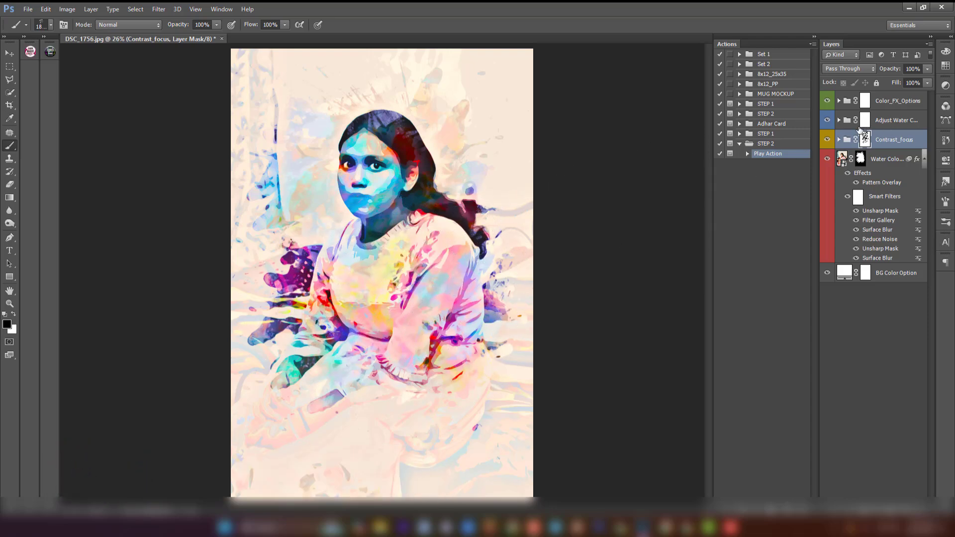
Step: Brush splatter into the Adjust Water Color mask, then the Color_FX_Options mask
click(865, 125)
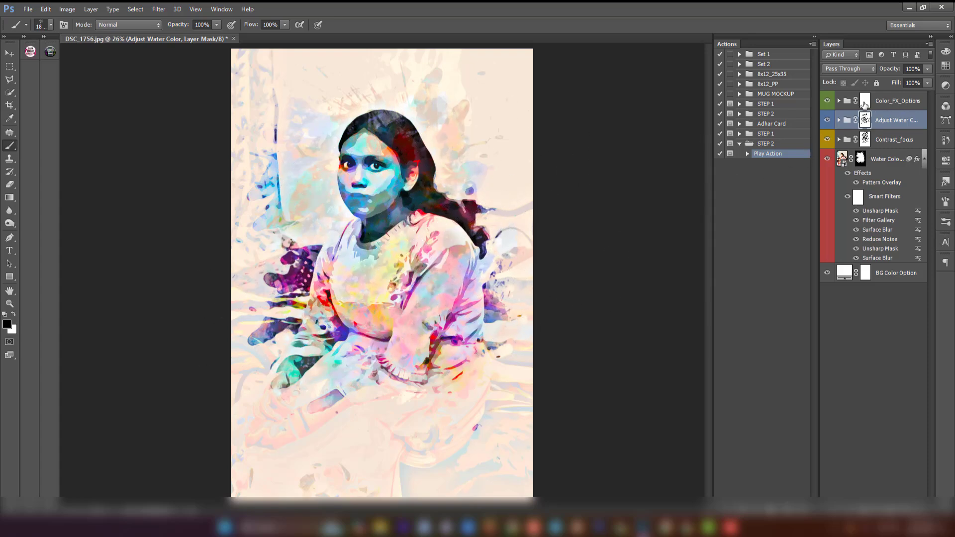
click(866, 104)
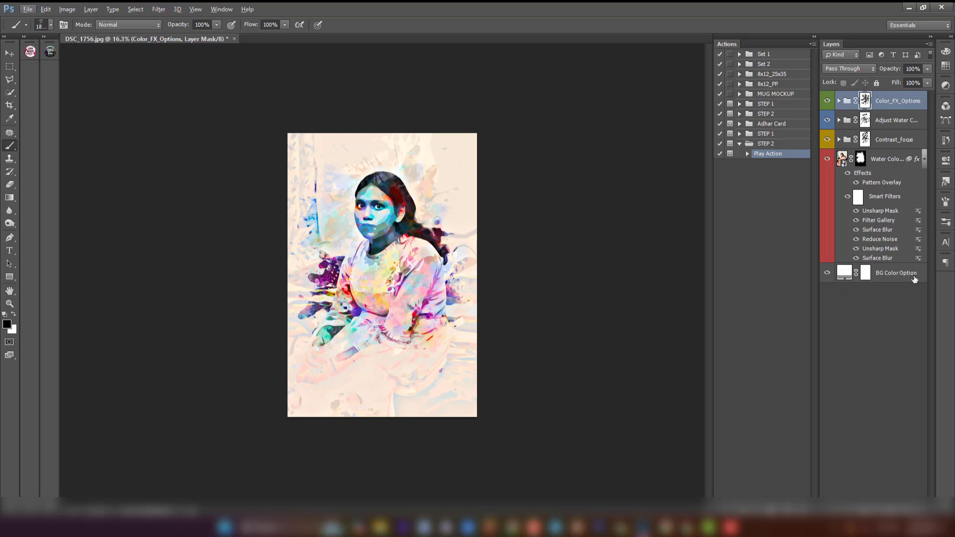
Step: Set the BG Color Option fill layer's colour to dark grey #252424
click(846, 274)
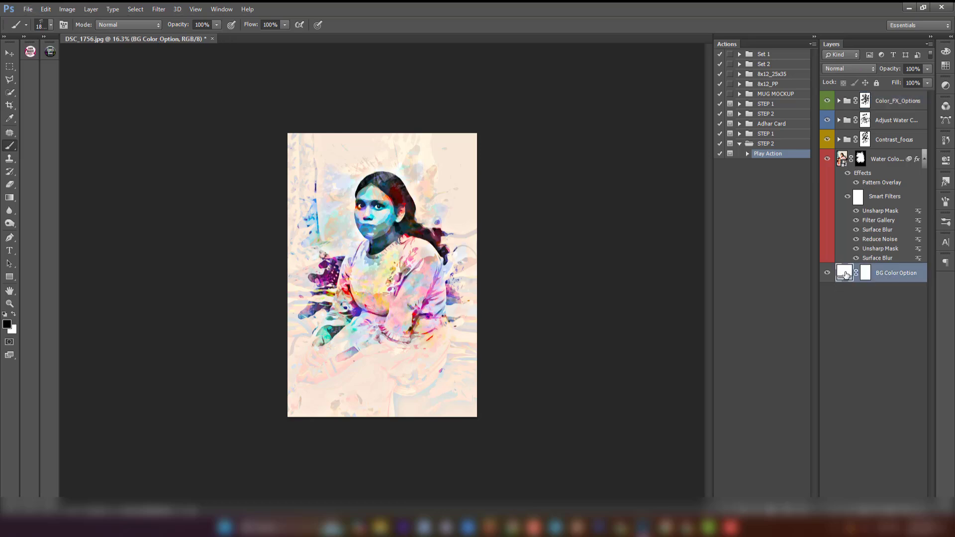
double_click(846, 272)
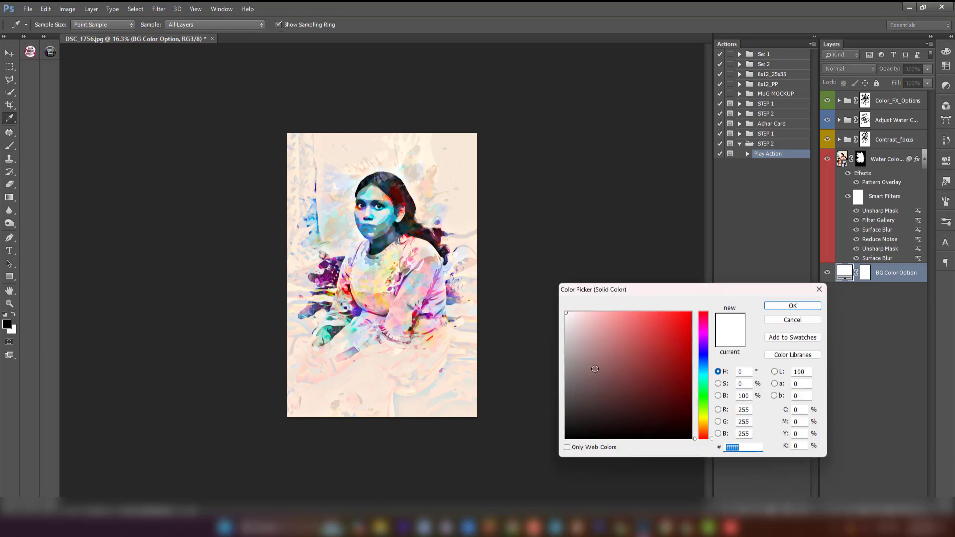
drag(646, 288, 570, 254)
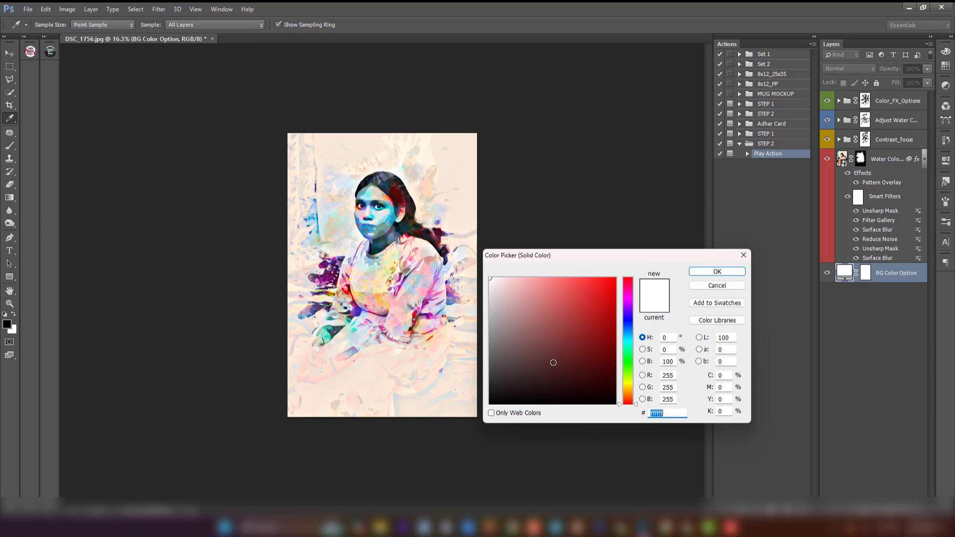
click(499, 376)
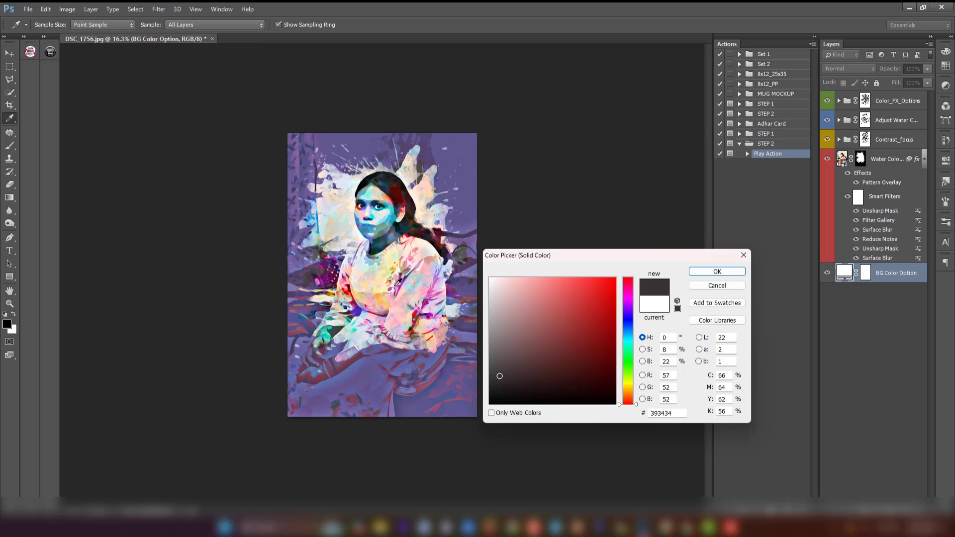
click(495, 391)
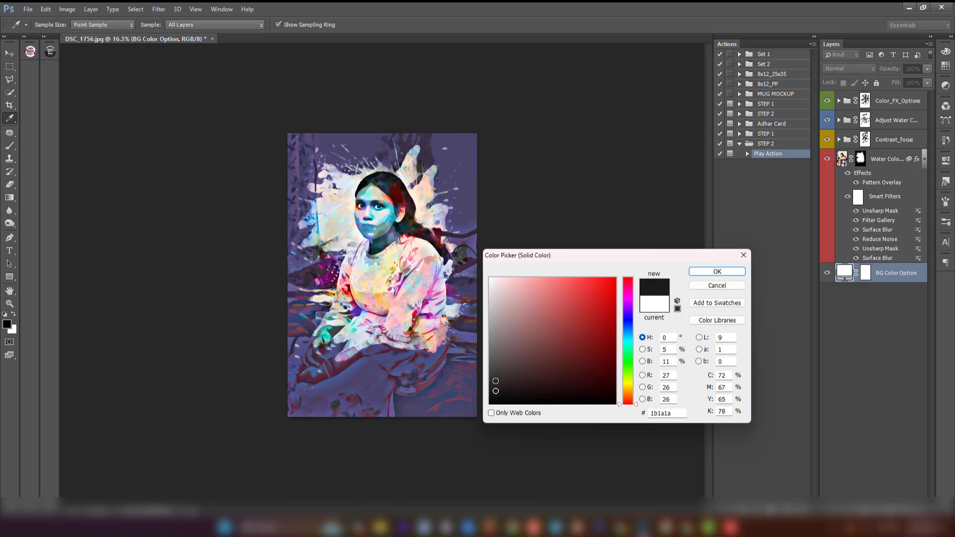
click(495, 386)
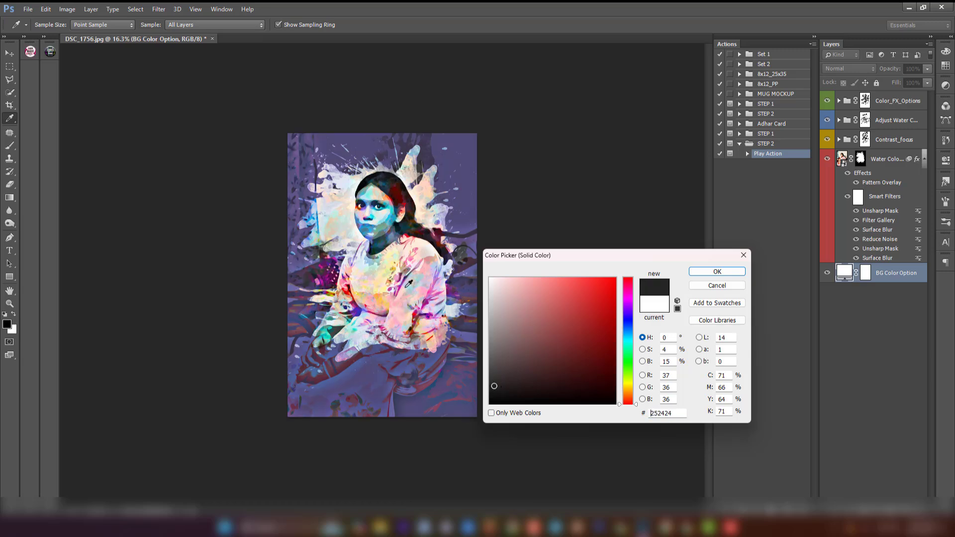
click(716, 274)
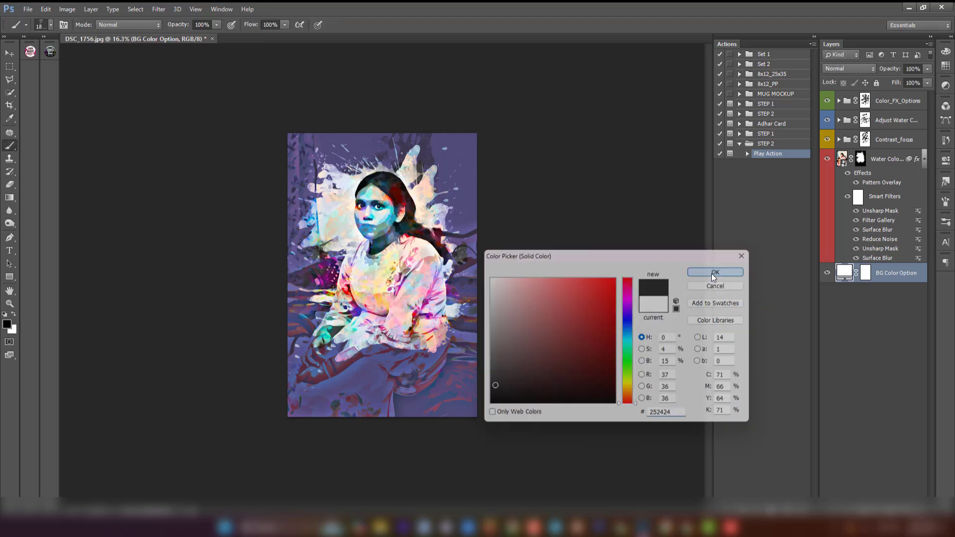
Step: Type the title 'LAPANI' near the bottom of the portrait
click(894, 106)
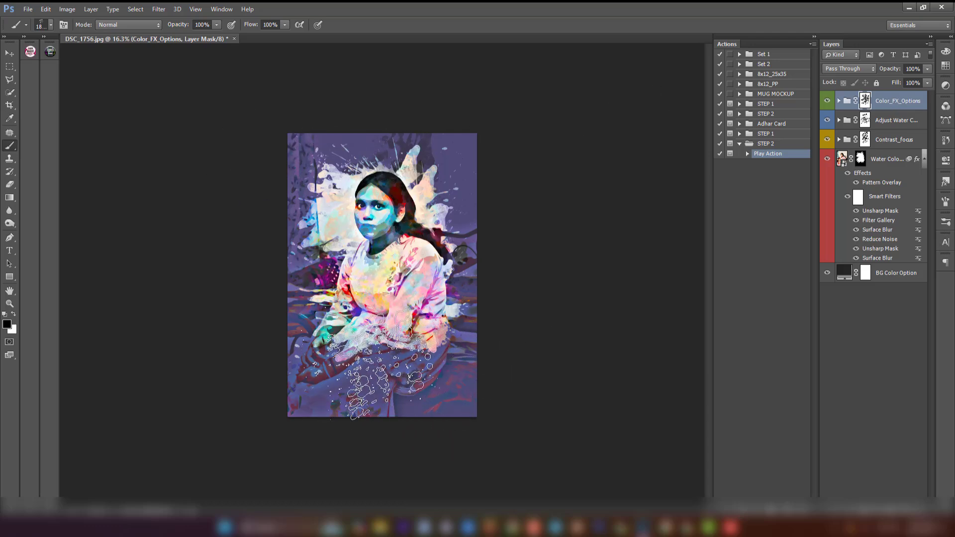
click(9, 254)
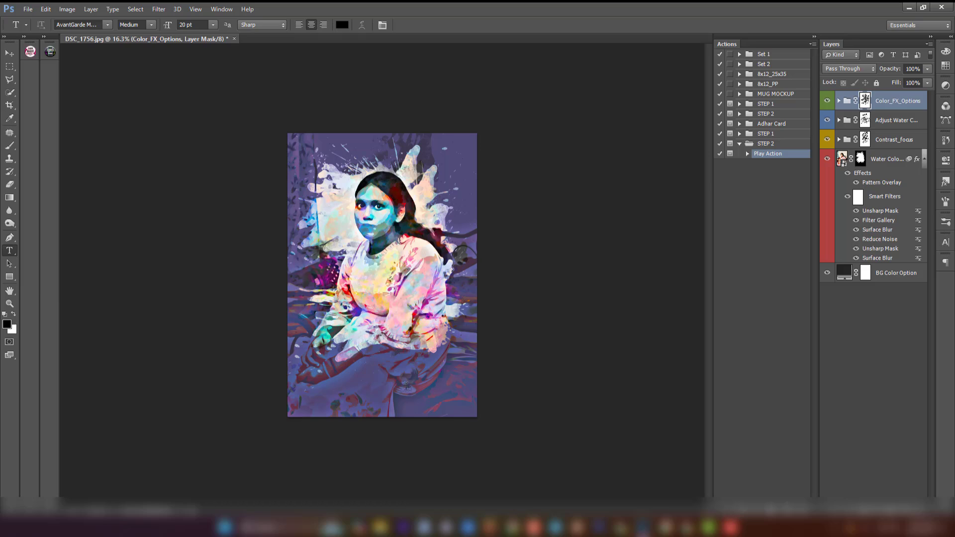
click(376, 385)
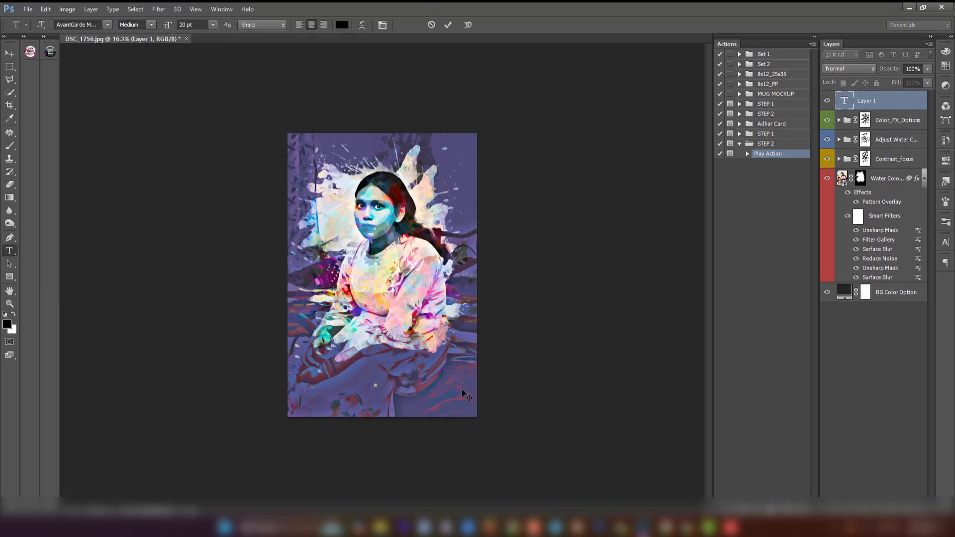
text(LAPANI)
Step: Set the title to 64 pt BernhardFashion, move it lower right, and commit it
key(ctrl+a)
drag(168, 26, 183, 31)
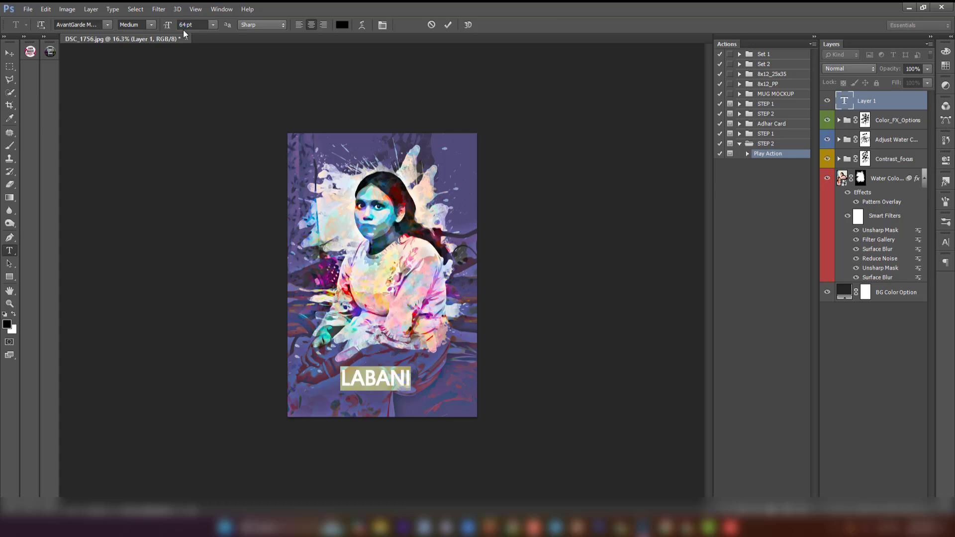
click(107, 25)
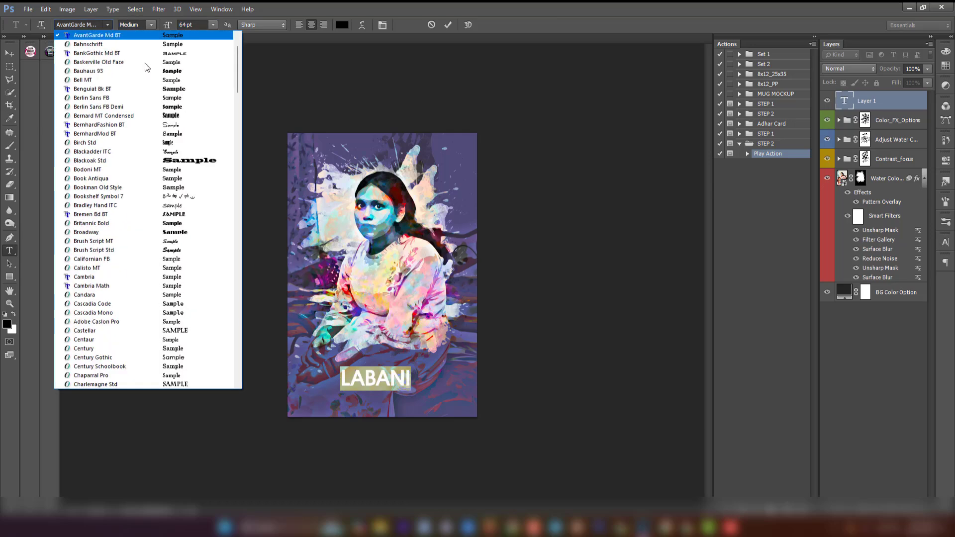
click(179, 125)
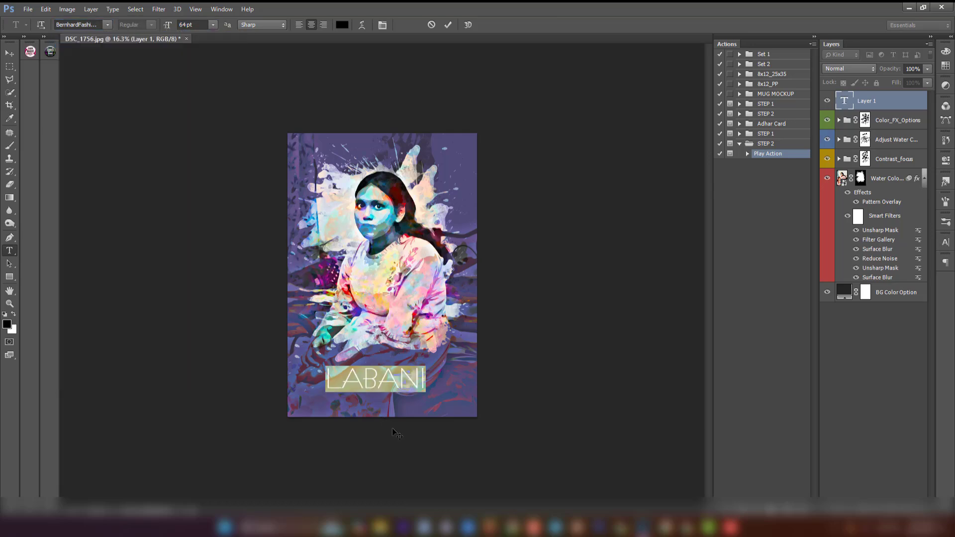
drag(392, 428, 420, 445)
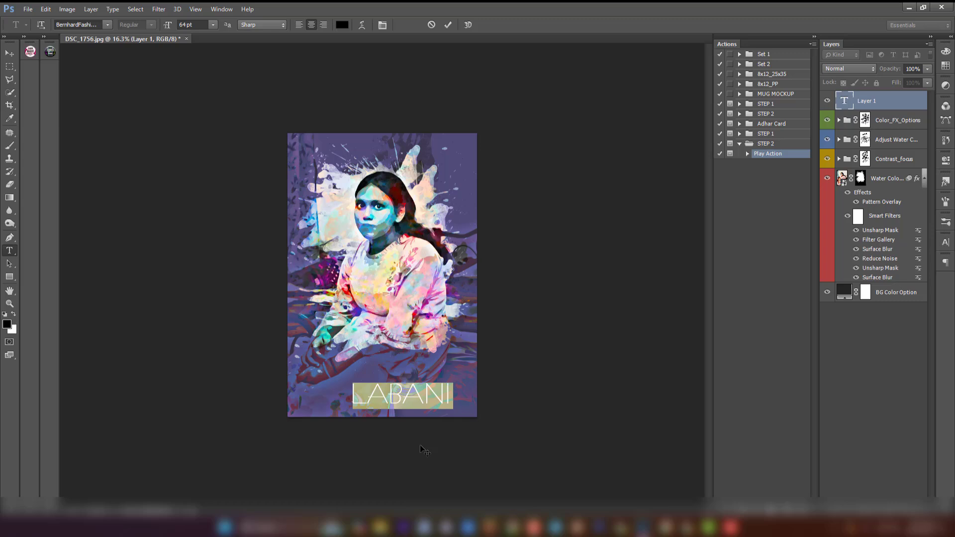
click(448, 25)
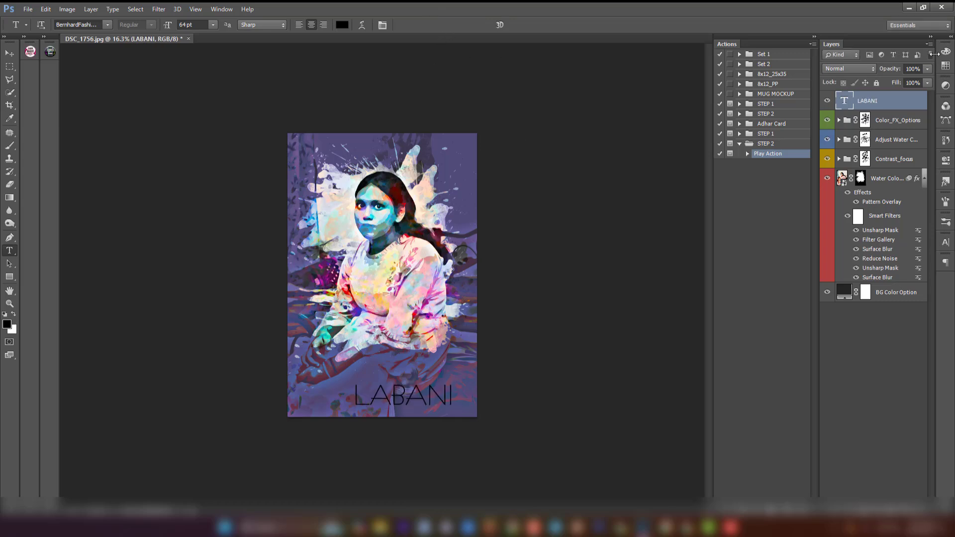
Step: Make the LABANI title white using a swatch in the Styles panel
click(931, 37)
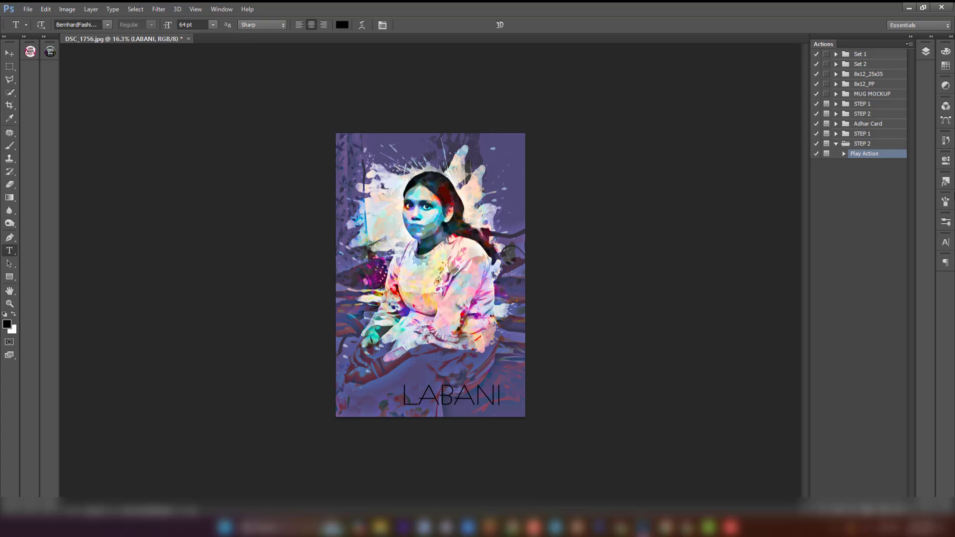
click(946, 182)
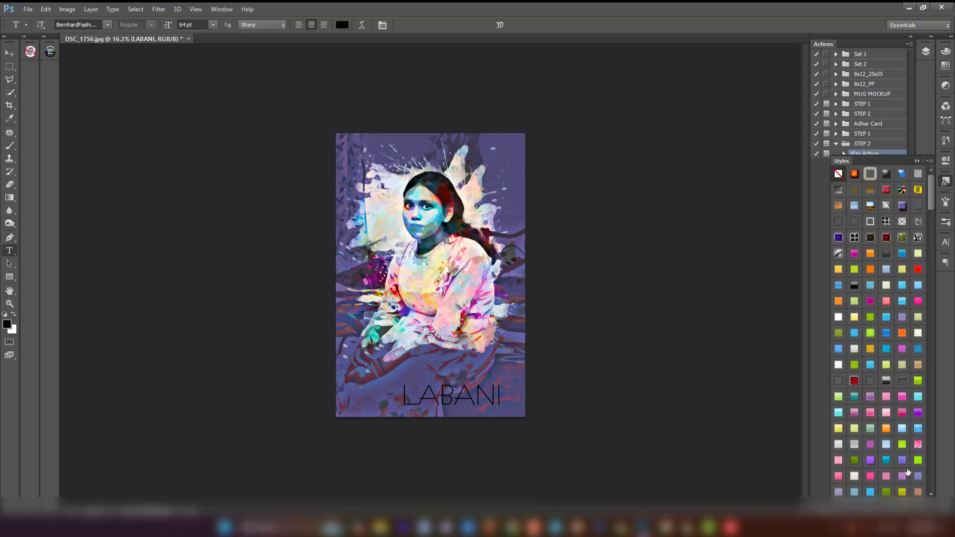
scroll(869, 339, down, 2)
scroll(883, 349, down, 3)
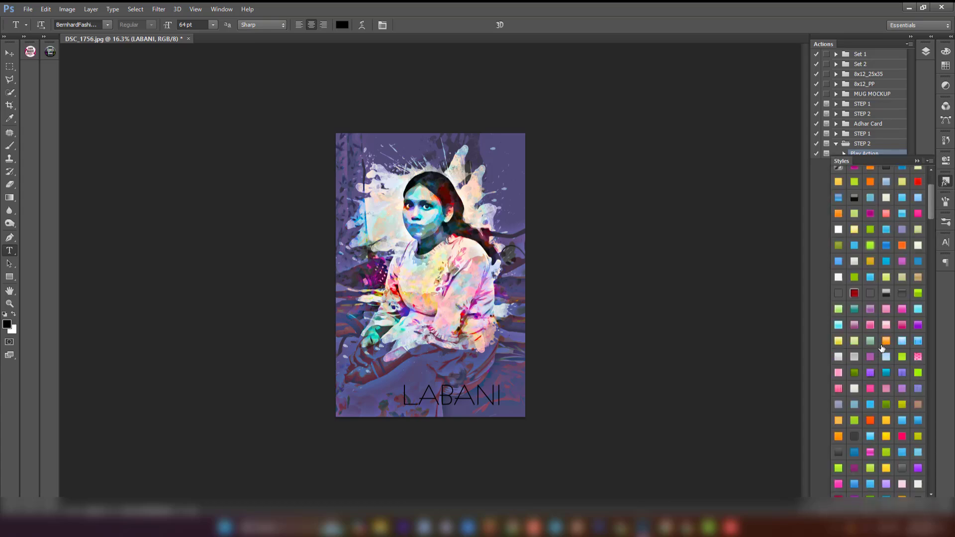
scroll(883, 348, down, 2)
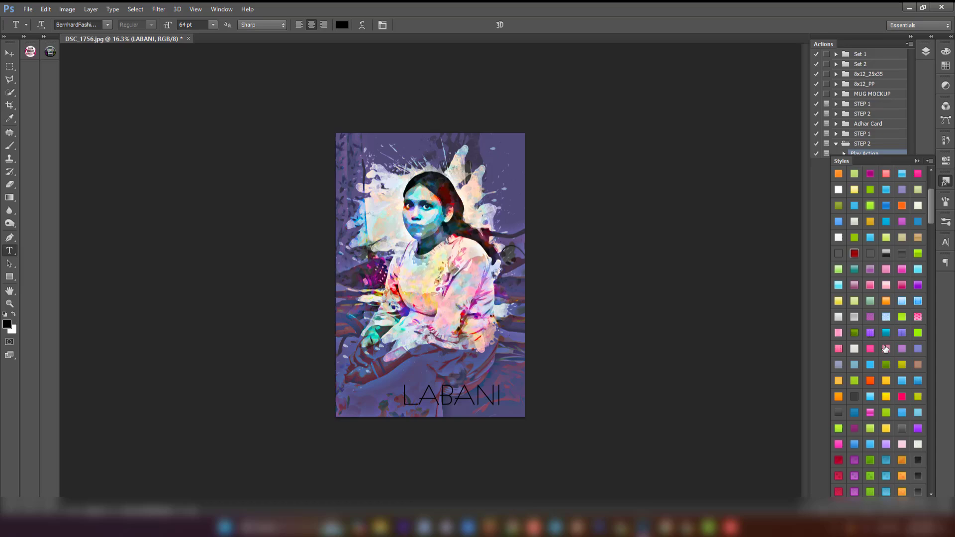
click(837, 238)
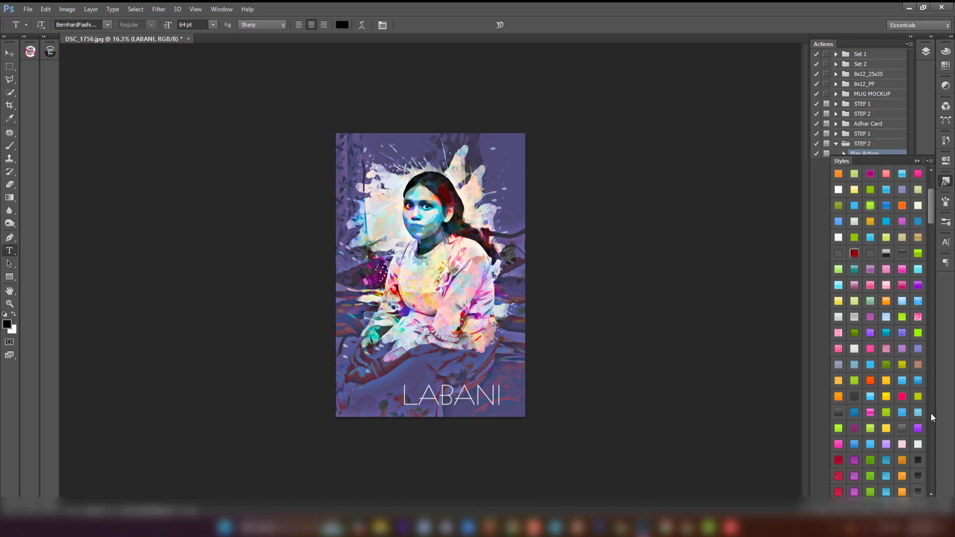
Step: Move the LABANI title slightly higher and deselect it
click(9, 52)
drag(473, 403, 472, 384)
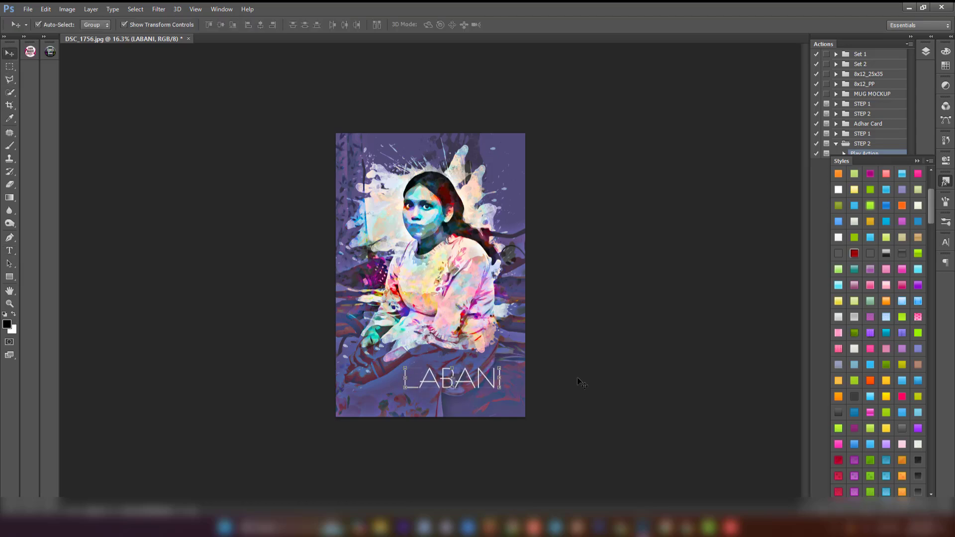
click(595, 256)
scroll(563, 269, up, 2)
scroll(582, 261, down, 1)
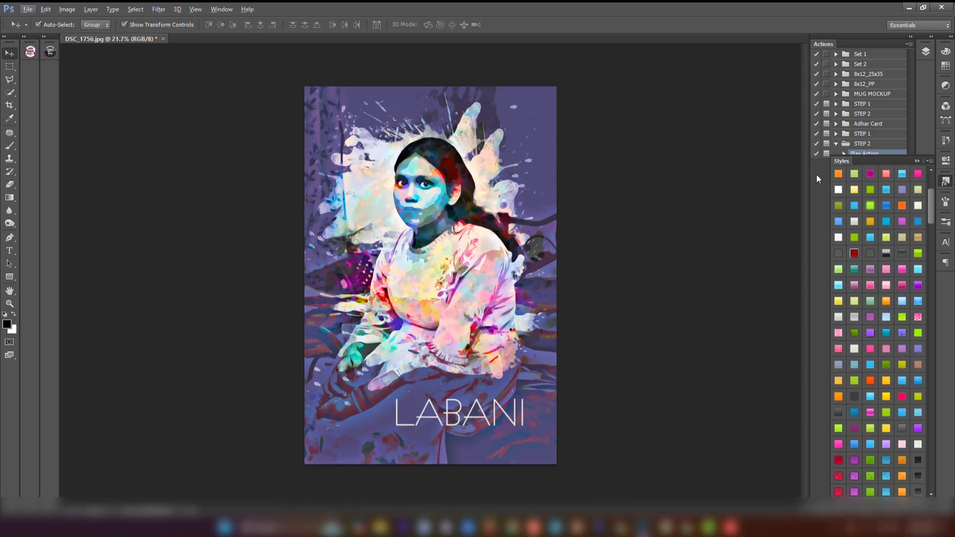
click(919, 161)
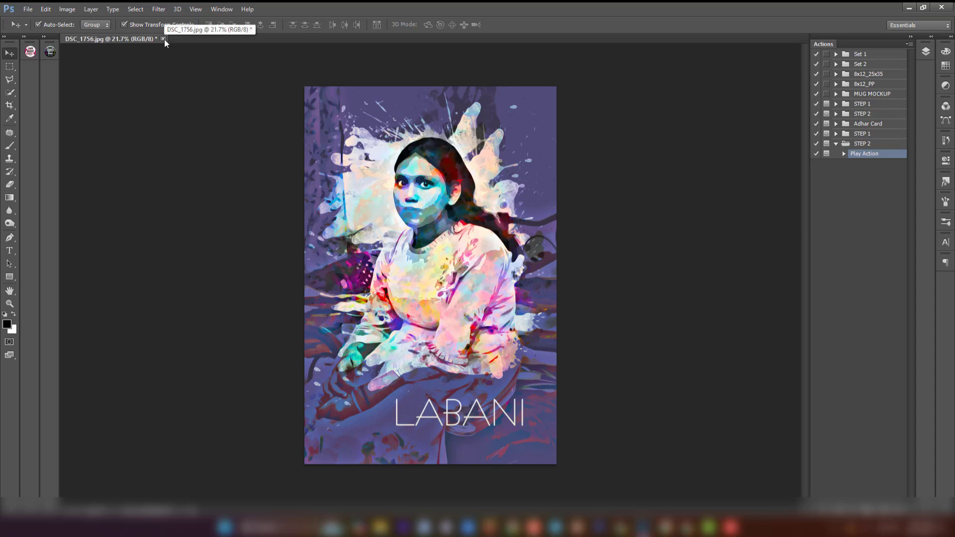
Step: Close the DSC_1756.jpg portrait document, answering the save-changes prompt
click(926, 50)
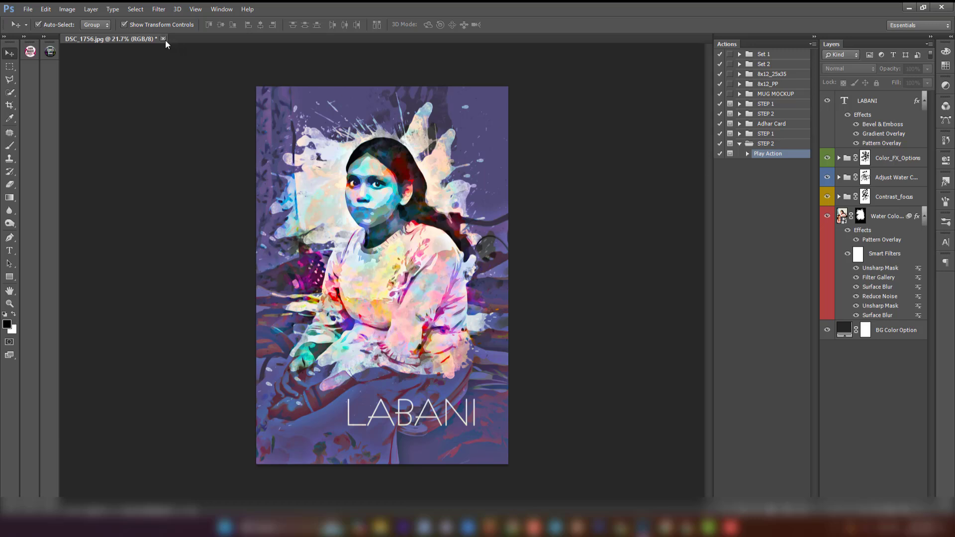
click(165, 40)
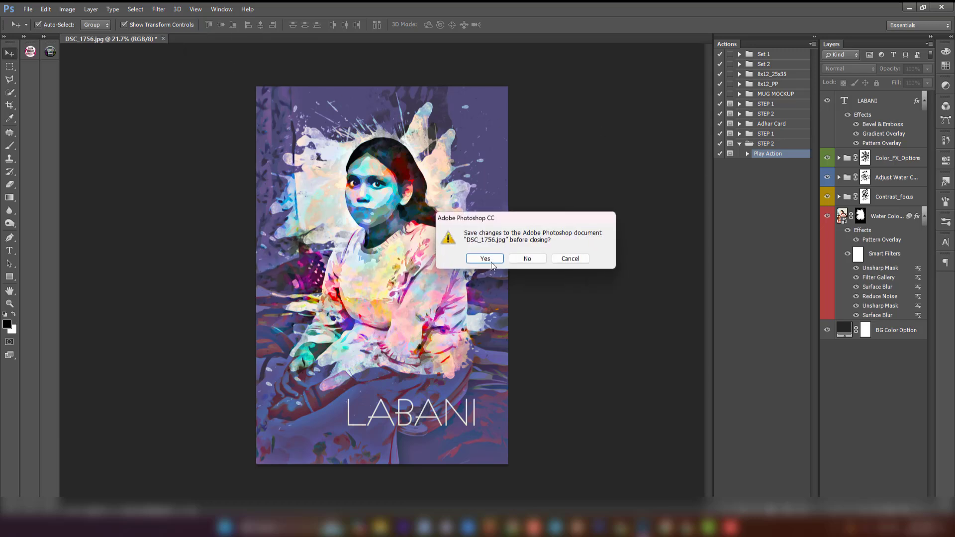
click(577, 260)
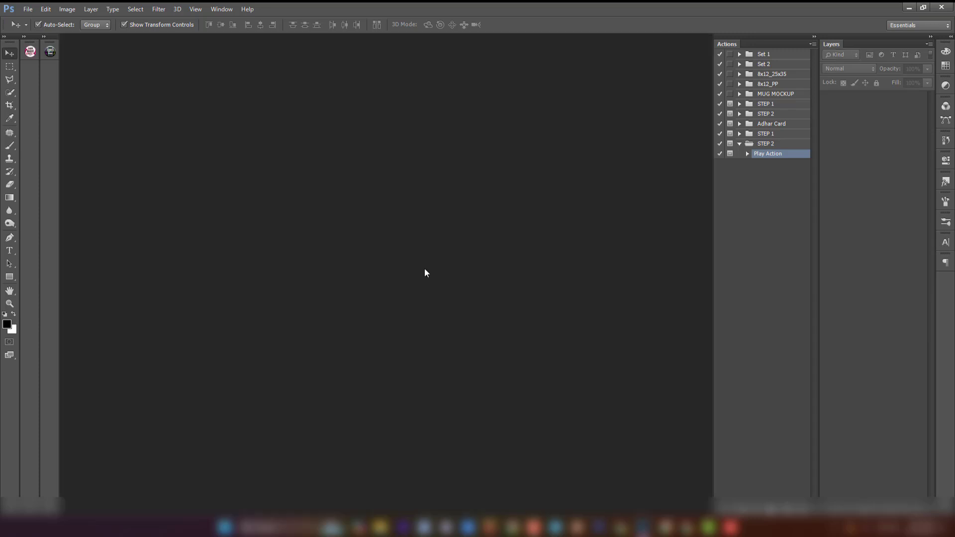
Step: Play the Open Image step of the STEP 1 action set
click(739, 135)
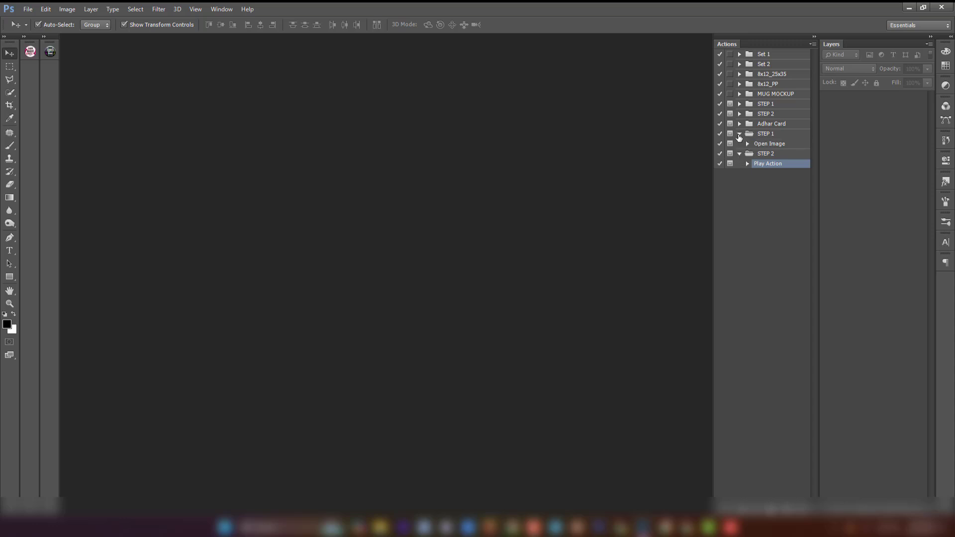
click(774, 146)
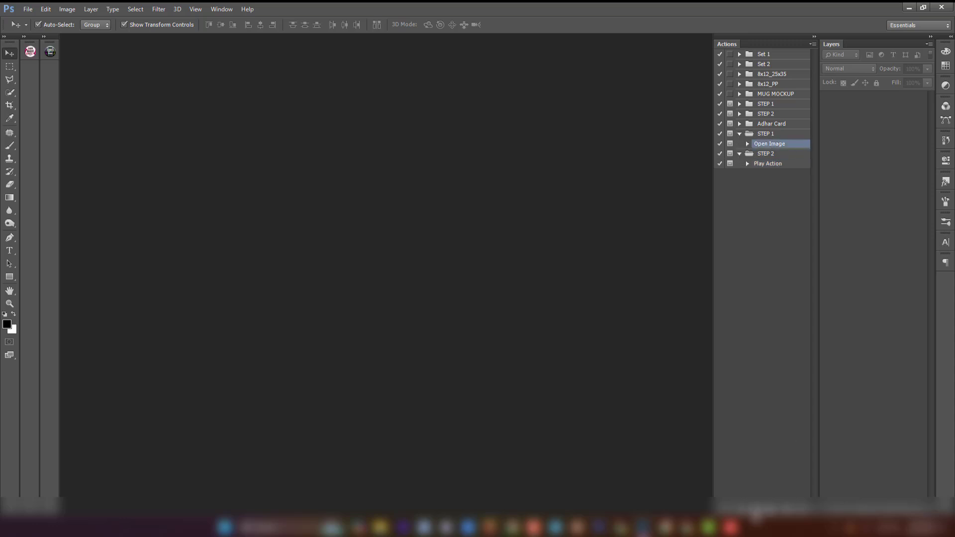
click(755, 507)
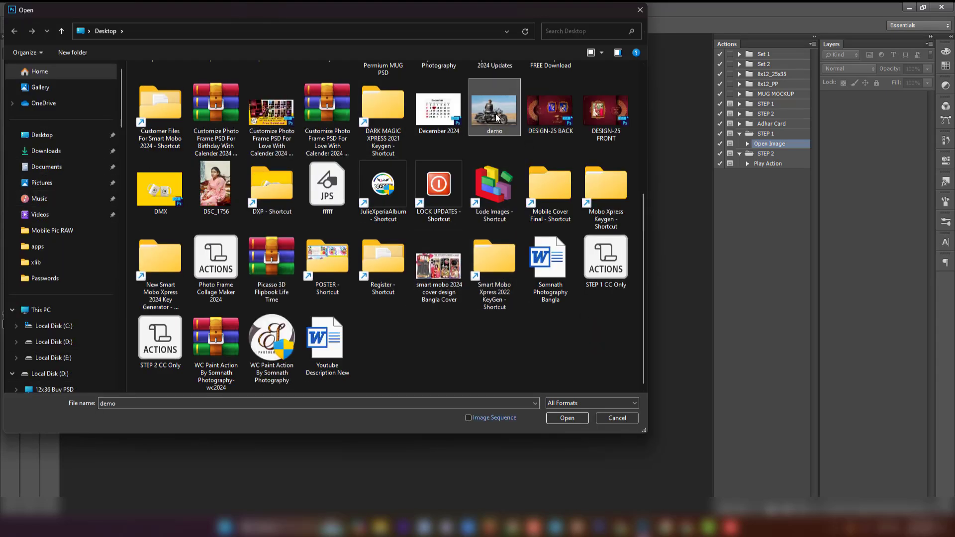
Step: Open demo.jpg from the file dialog
click(566, 419)
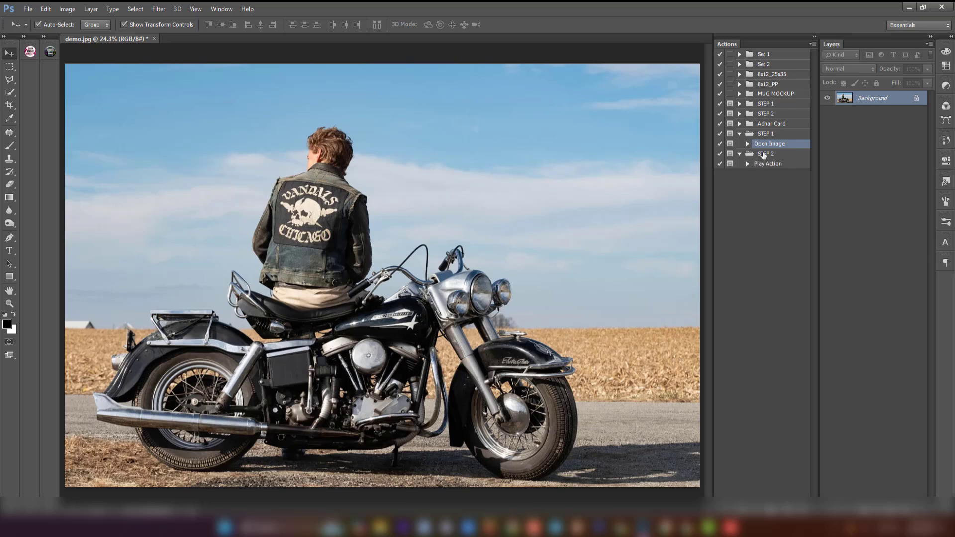
Step: Play the STEP 2 Play Action and continue past its message box
click(774, 164)
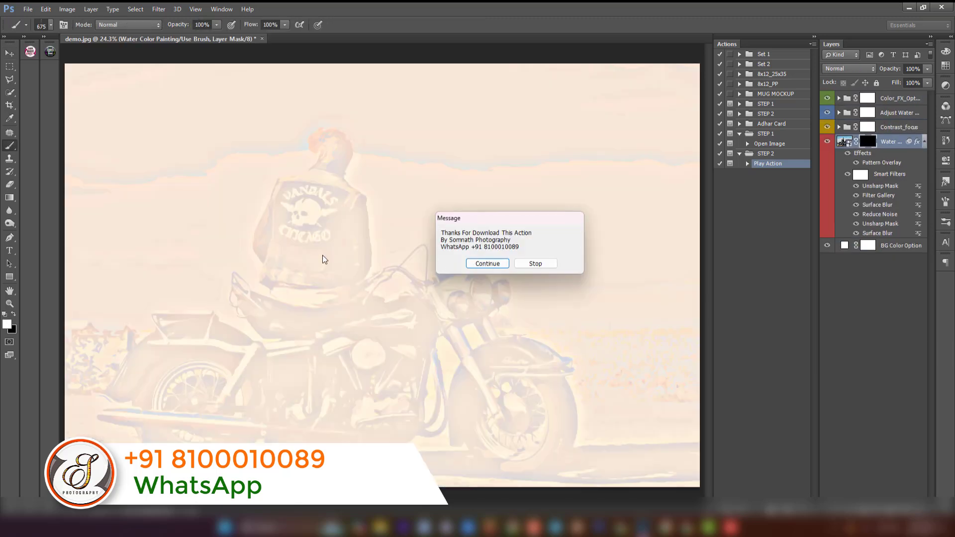
drag(465, 221, 443, 214)
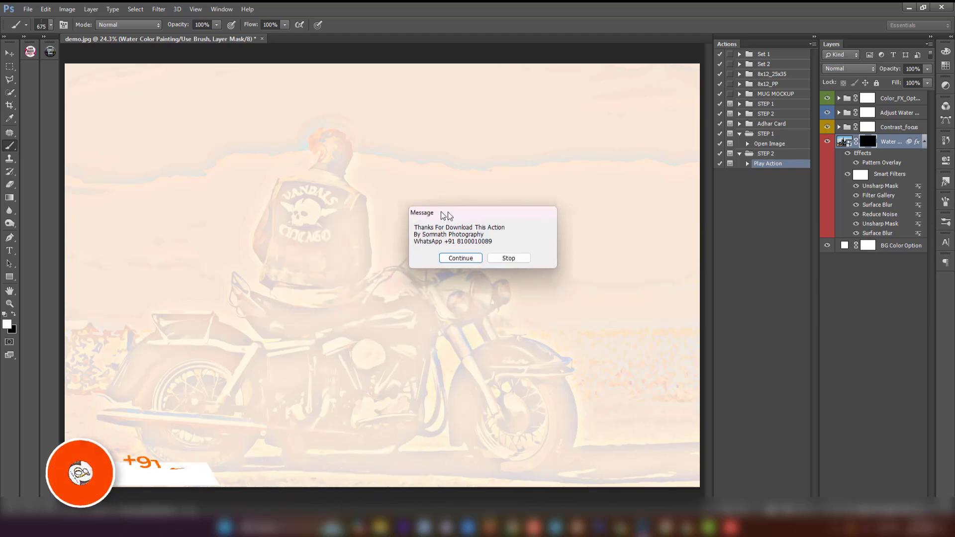
click(462, 256)
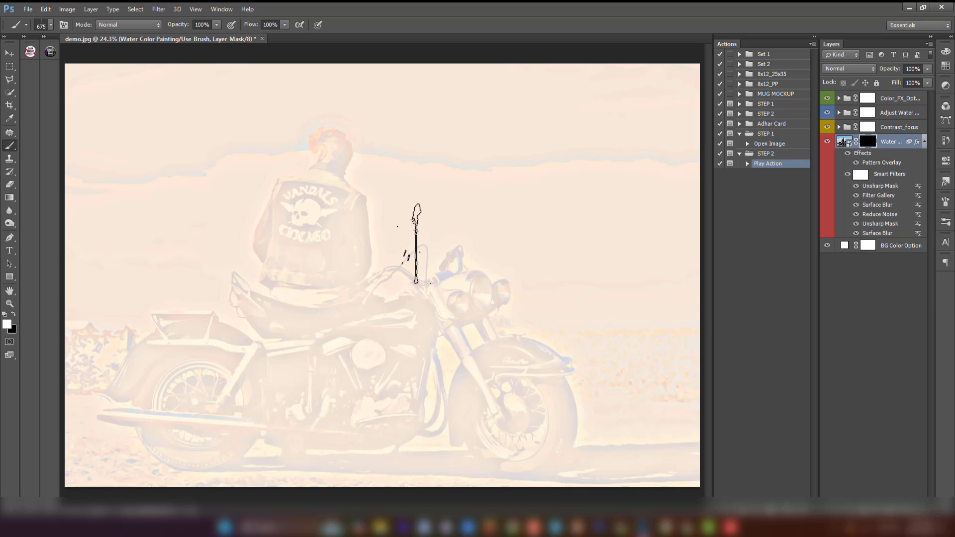
Step: Zoom out and choose a splatter brush enlarged to about 2751 px
key(ctrl+minus)
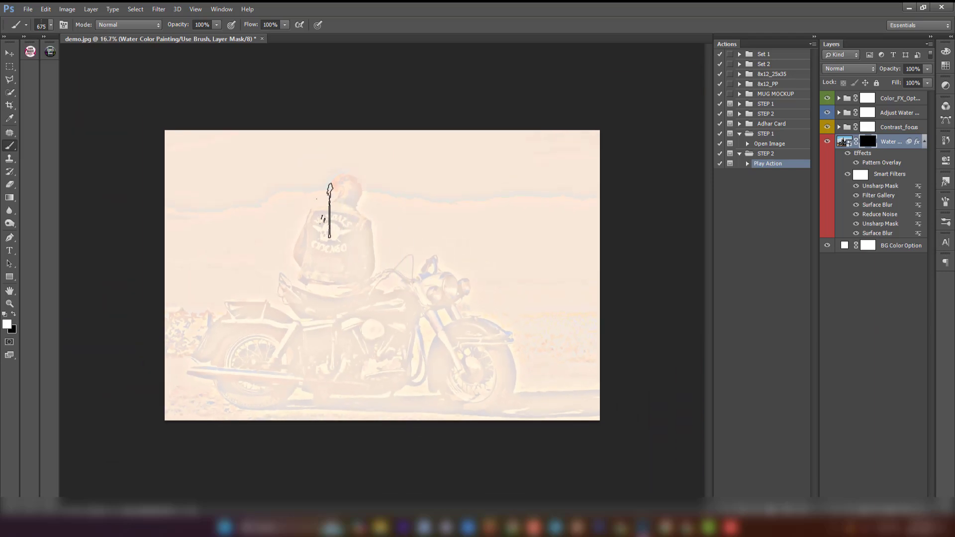
right_click(278, 187)
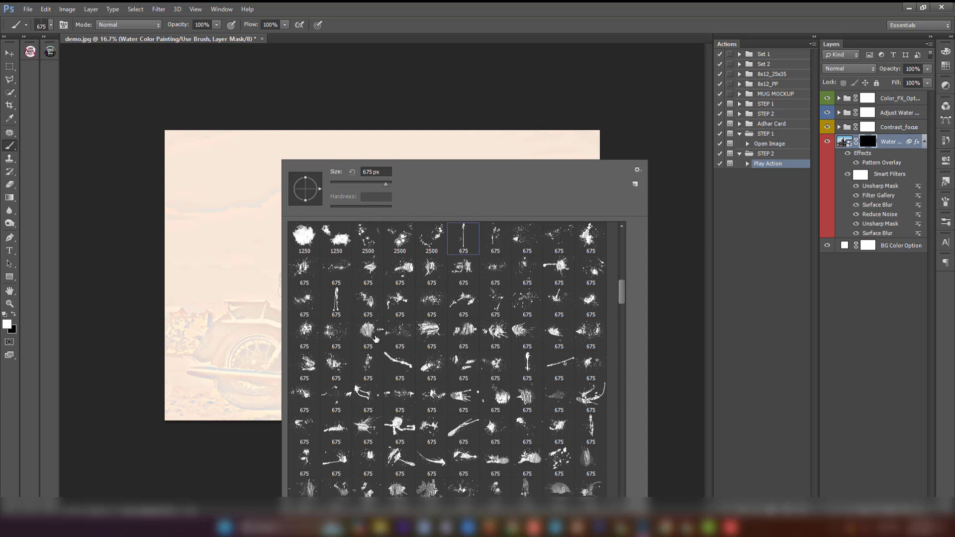
click(430, 333)
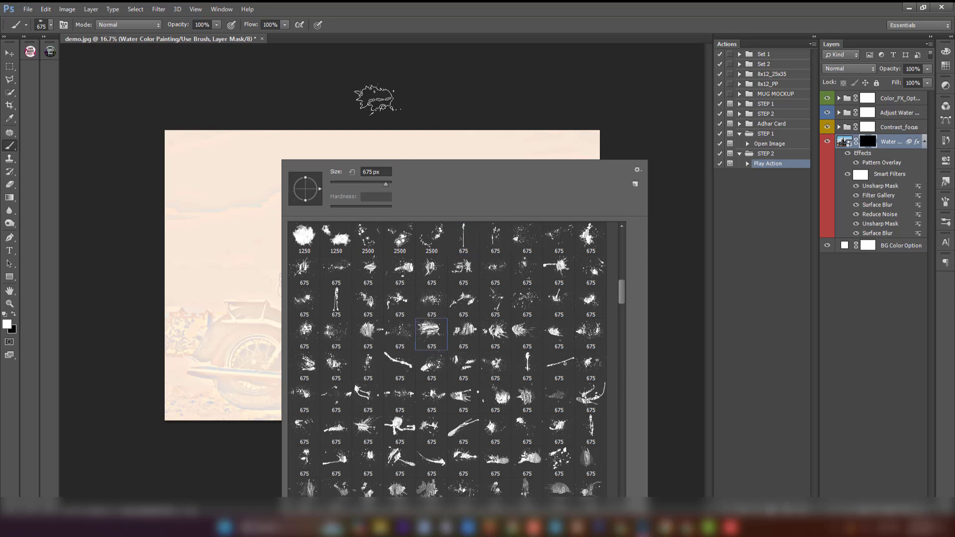
click(397, 21)
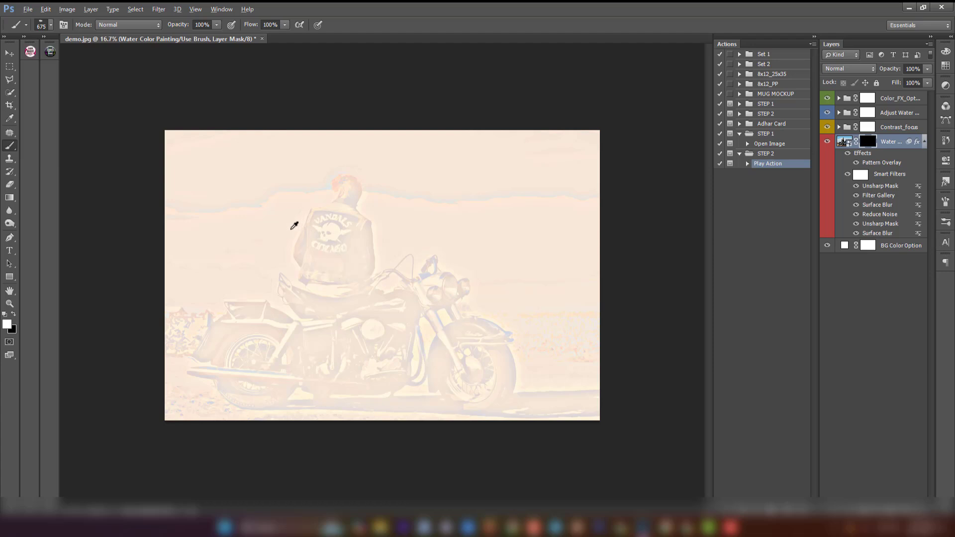
alt+right_click(271, 215)
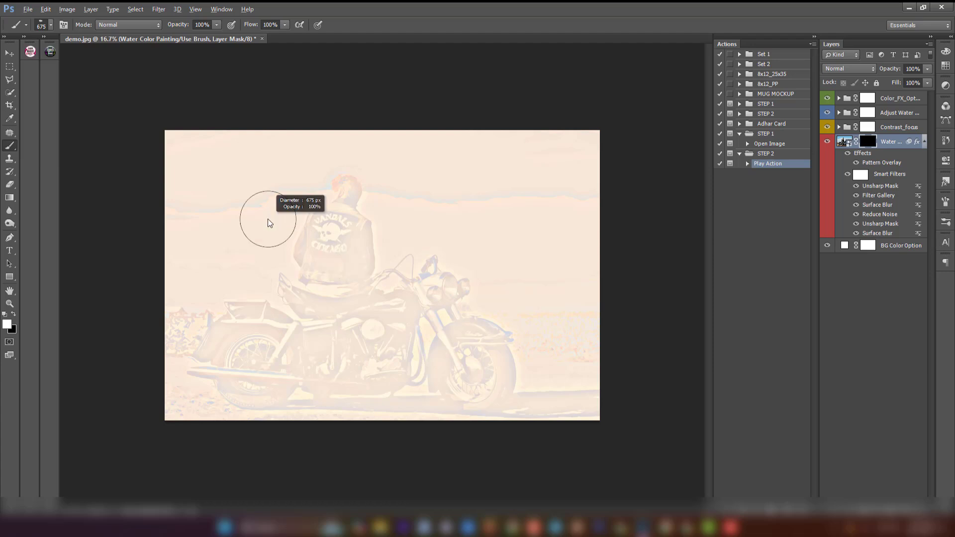
drag(280, 222, 337, 230)
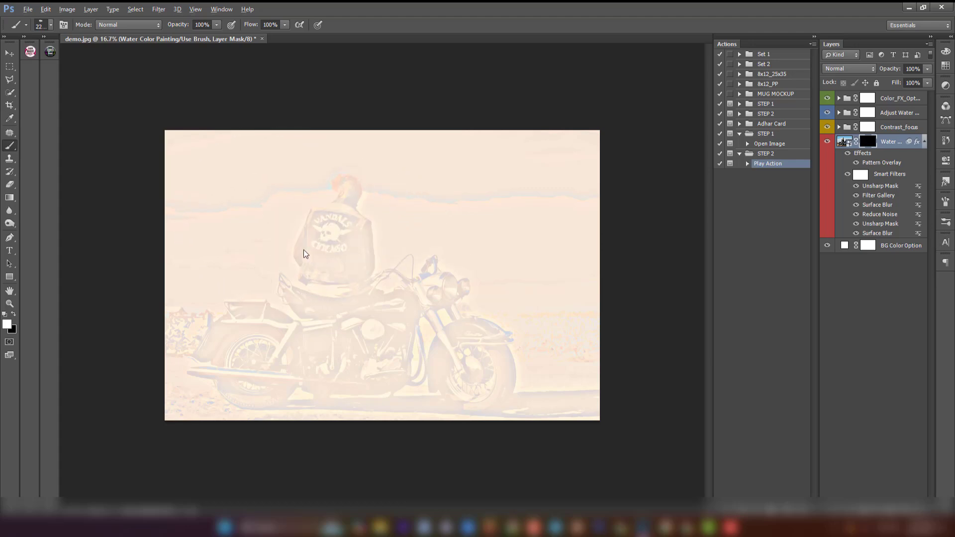
drag(299, 250, 329, 257)
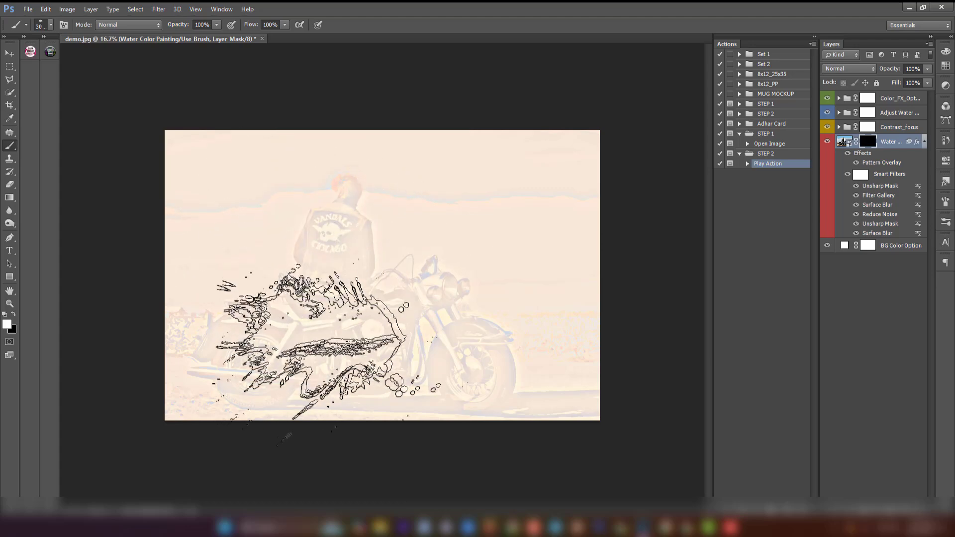
Step: Paint watercolour over the motorcycle, front wheel, engine and CHICAGO-jacket rider
mouse_move(283, 343)
mouse_down()
mouse_move(334, 313)
mouse_move(266, 366)
mouse_move(383, 358)
mouse_up()
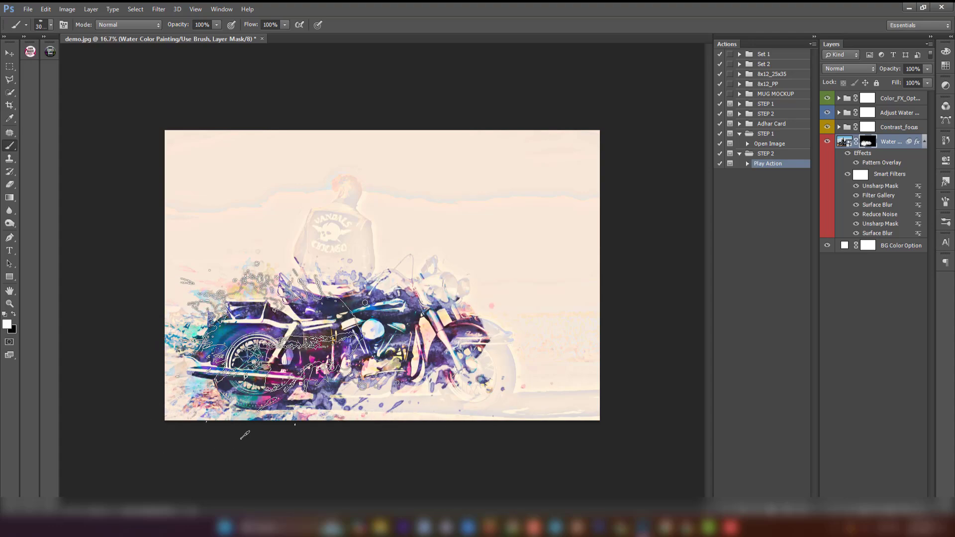
right_click(338, 162)
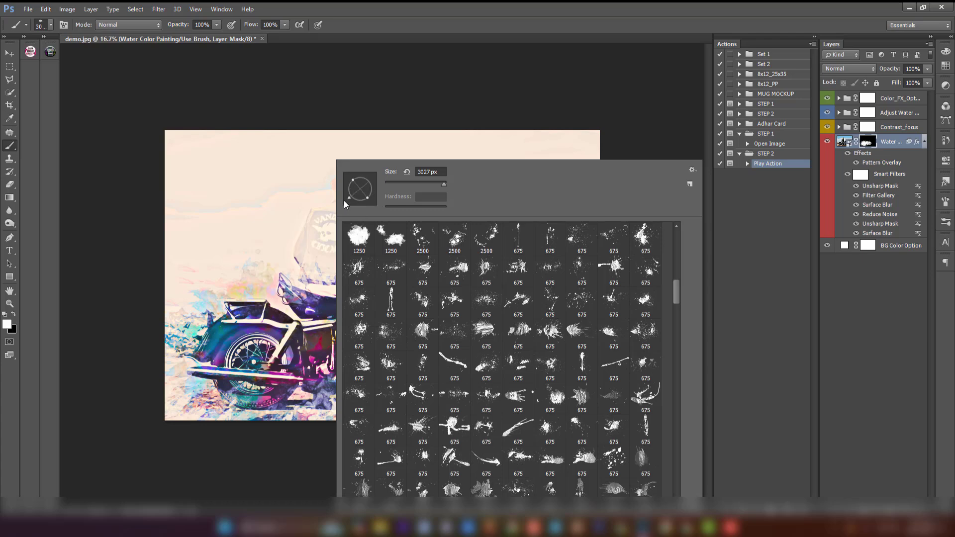
click(420, 11)
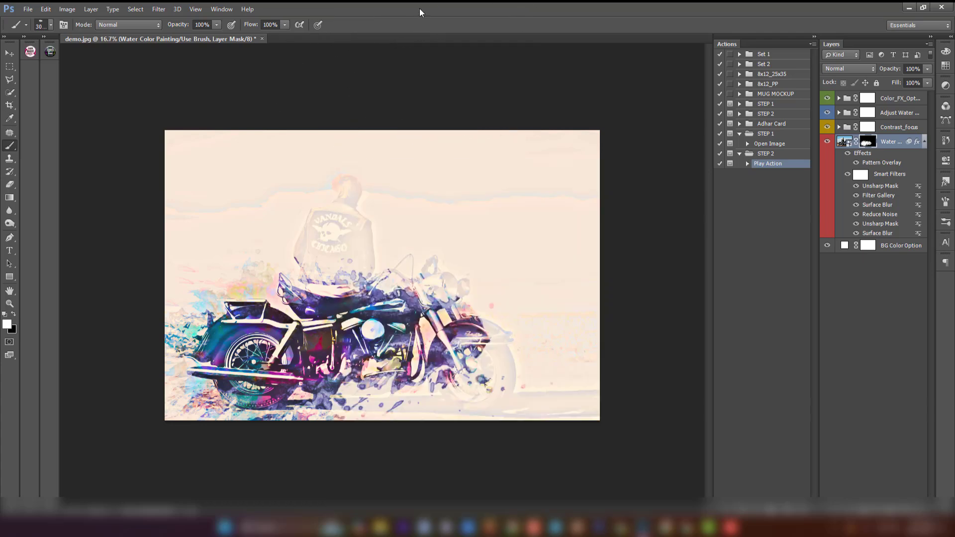
mouse_move(436, 343)
mouse_down()
mouse_move(458, 344)
mouse_move(348, 199)
mouse_up()
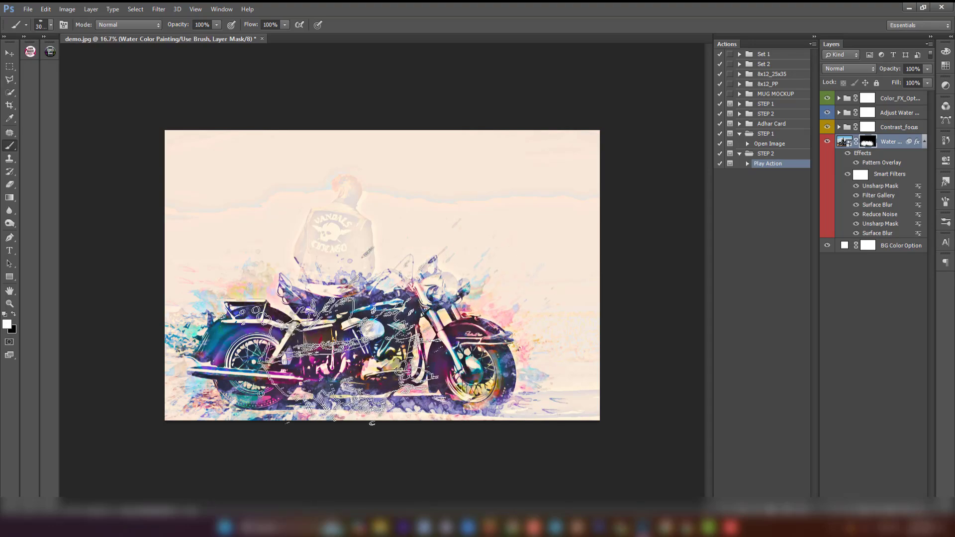
right_click(323, 194)
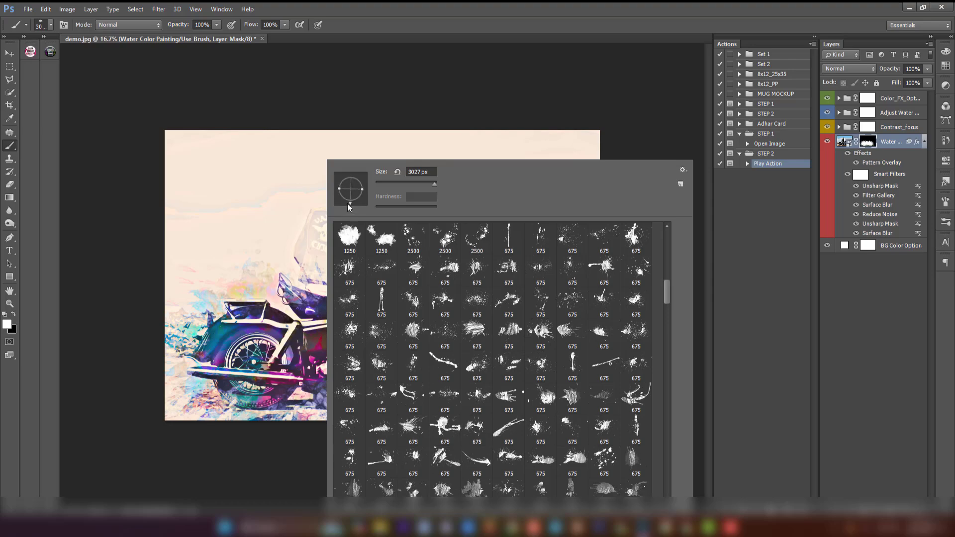
key(Return)
mouse_move(344, 233)
mouse_down()
mouse_move(298, 294)
mouse_move(323, 229)
mouse_move(383, 349)
mouse_up()
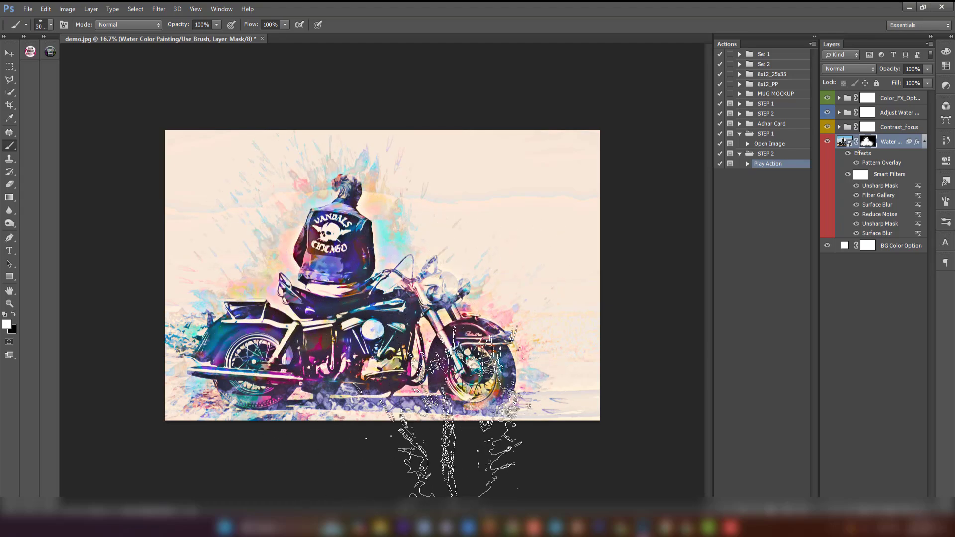
Step: On the Contrast_focus mask, set black and a much larger 675 px splatter brush
click(866, 128)
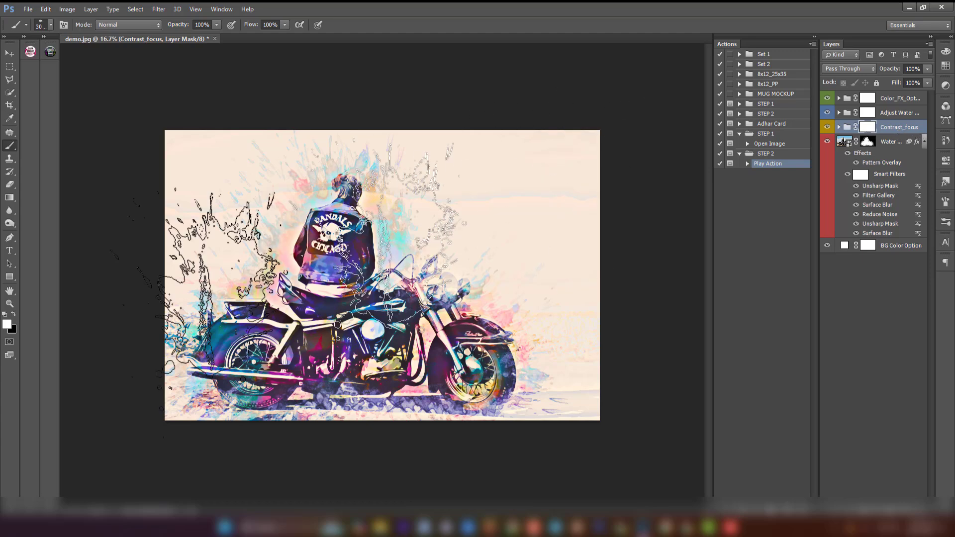
click(13, 315)
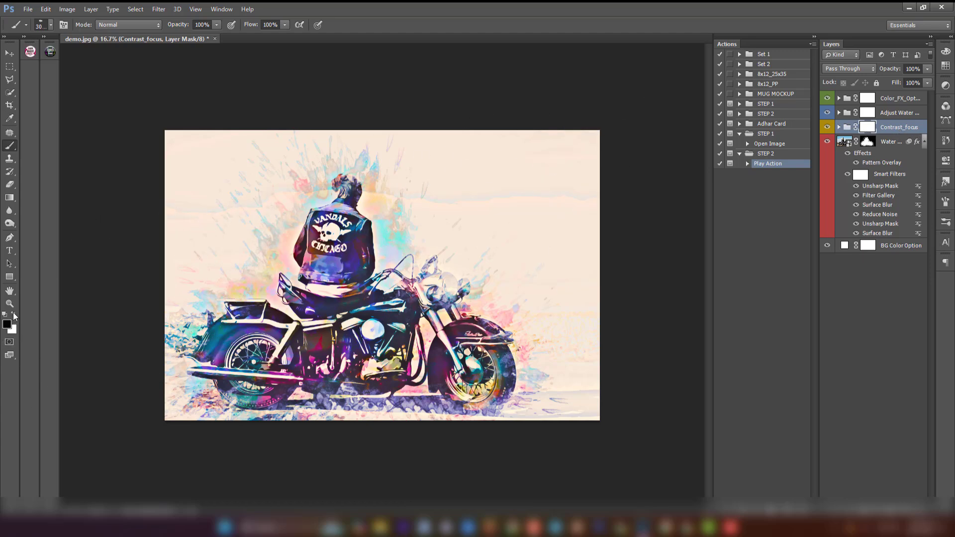
right_click(338, 160)
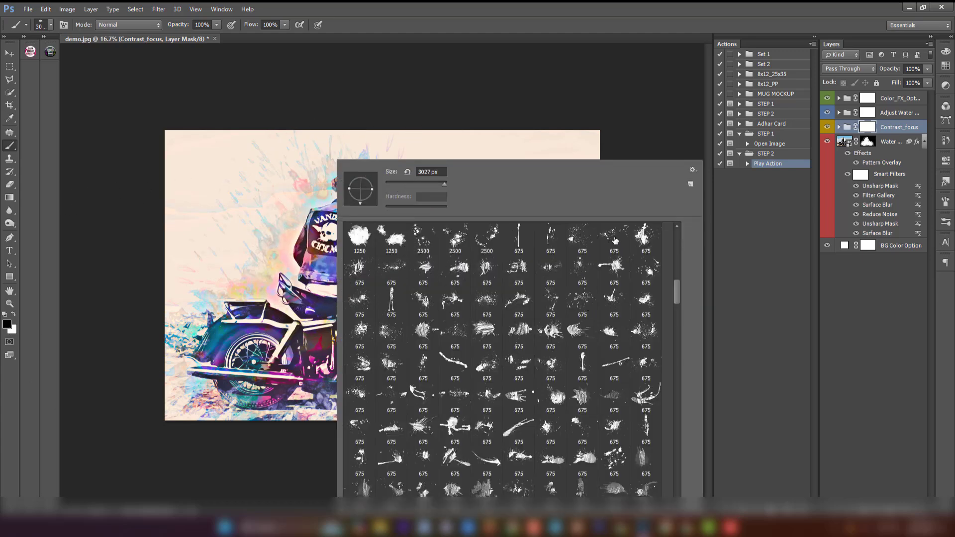
click(578, 310)
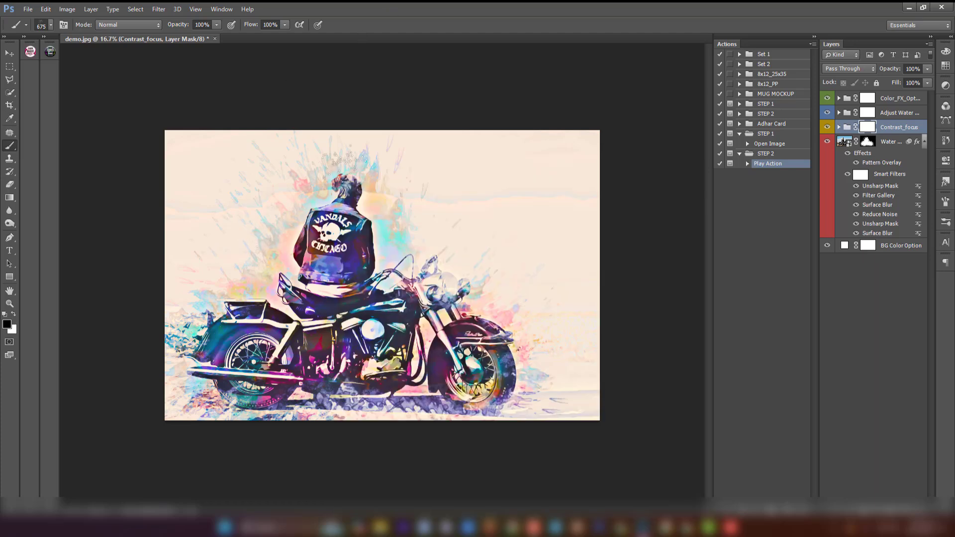
key(Return)
drag(309, 245, 298, 268)
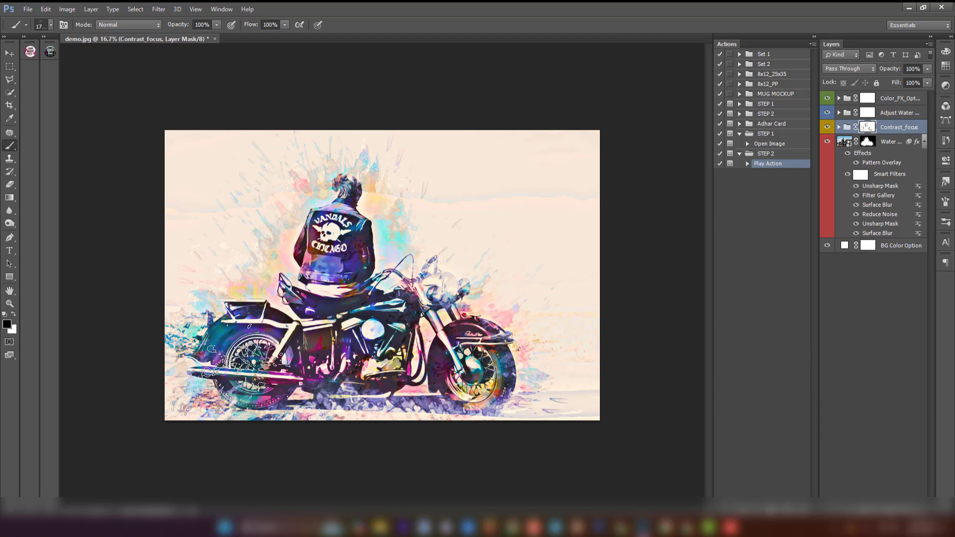
Step: Paint extra splatter into the Adjust Water Color mask
click(866, 118)
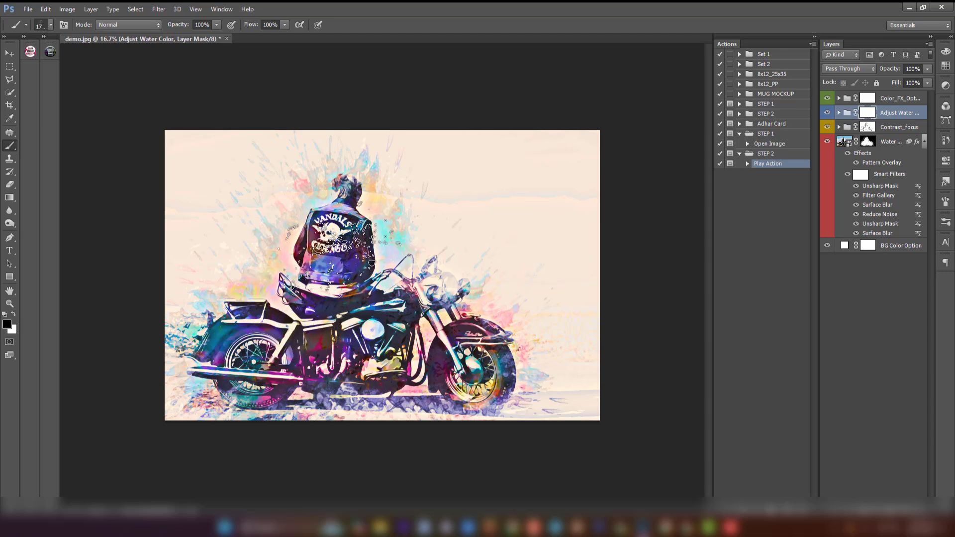
drag(343, 217, 221, 348)
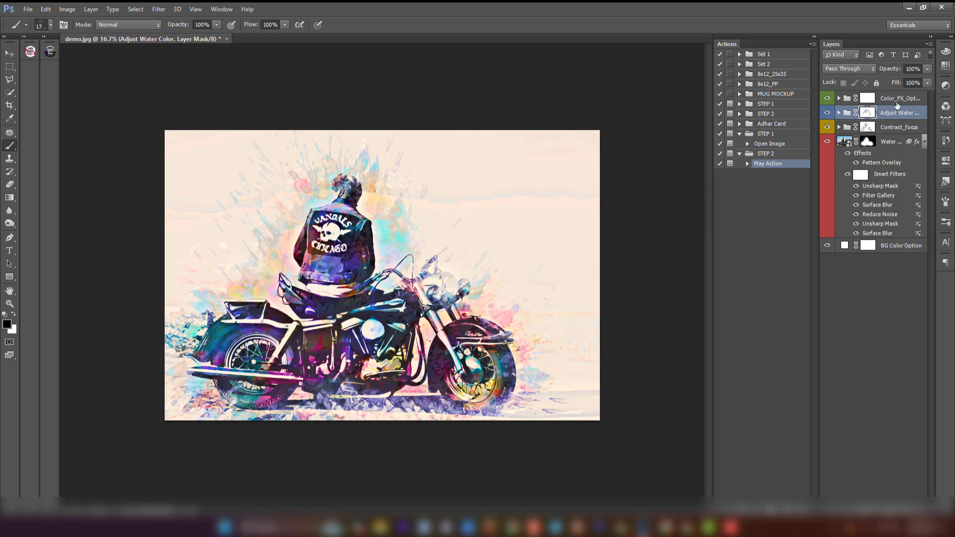
click(867, 101)
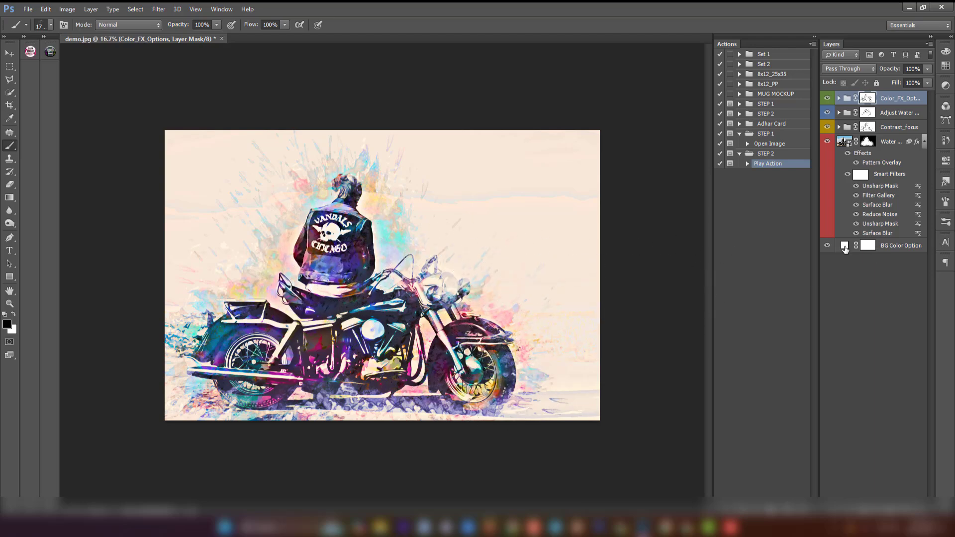
Step: Open the BG Color Option fill's colour picker and enter hex 232121
click(891, 247)
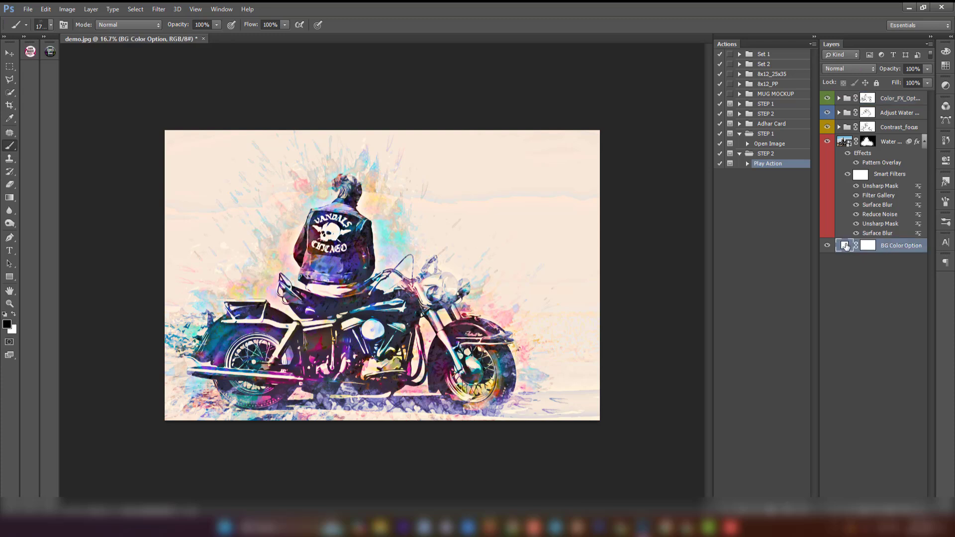
double_click(845, 247)
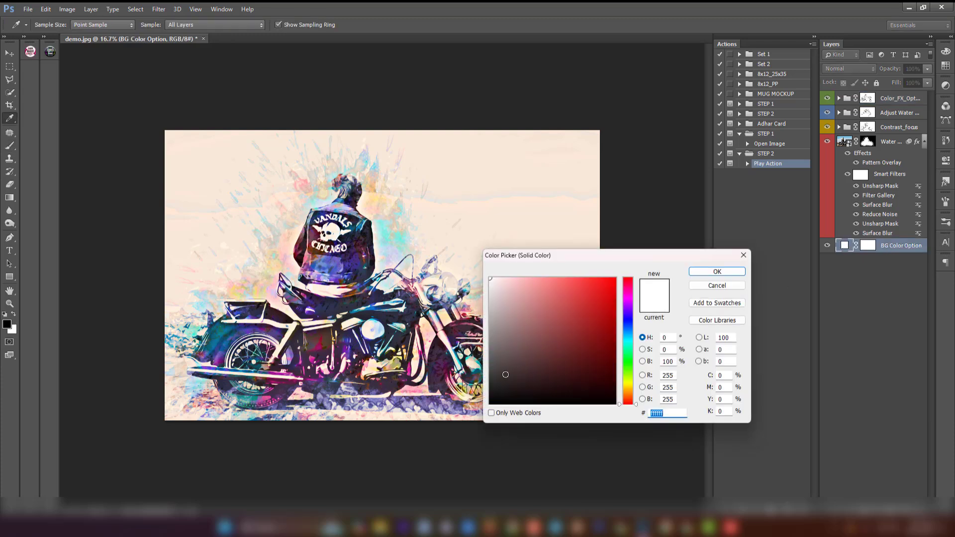
text(232121)
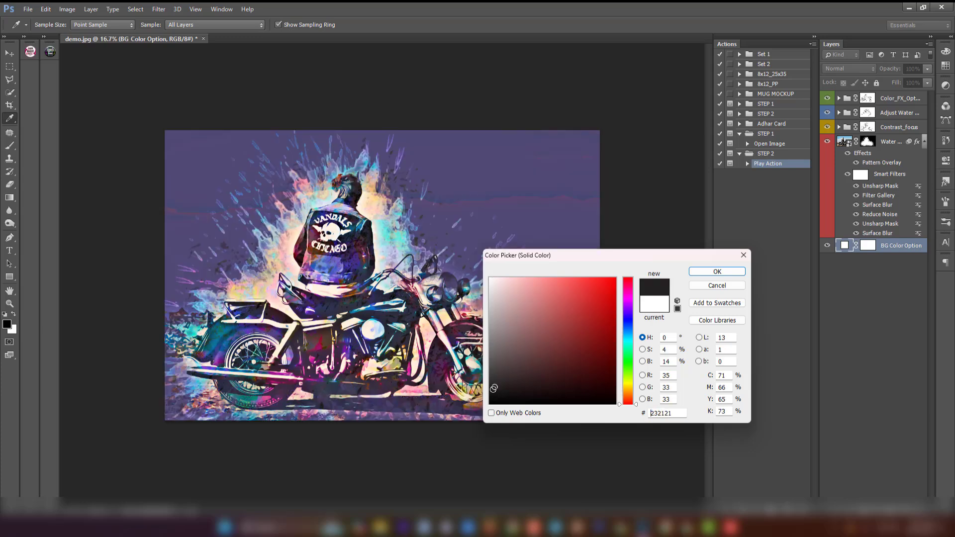
Step: Try green and purple hues, then settle on near-black 070708 for the background
click(494, 393)
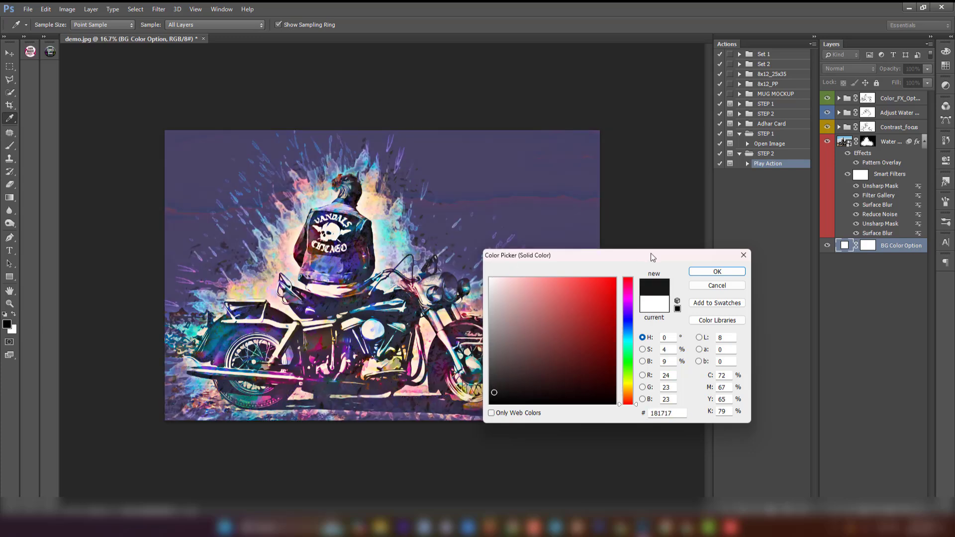
click(628, 359)
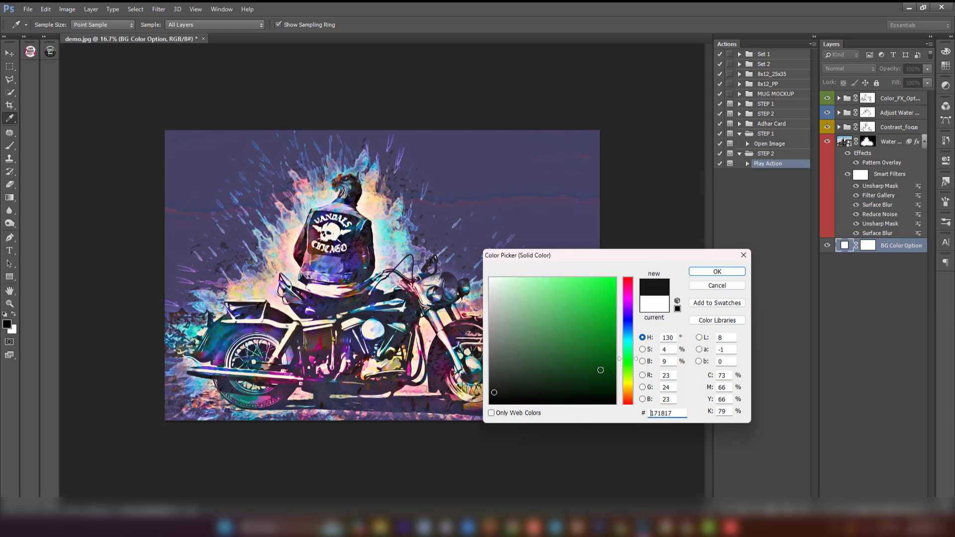
click(592, 325)
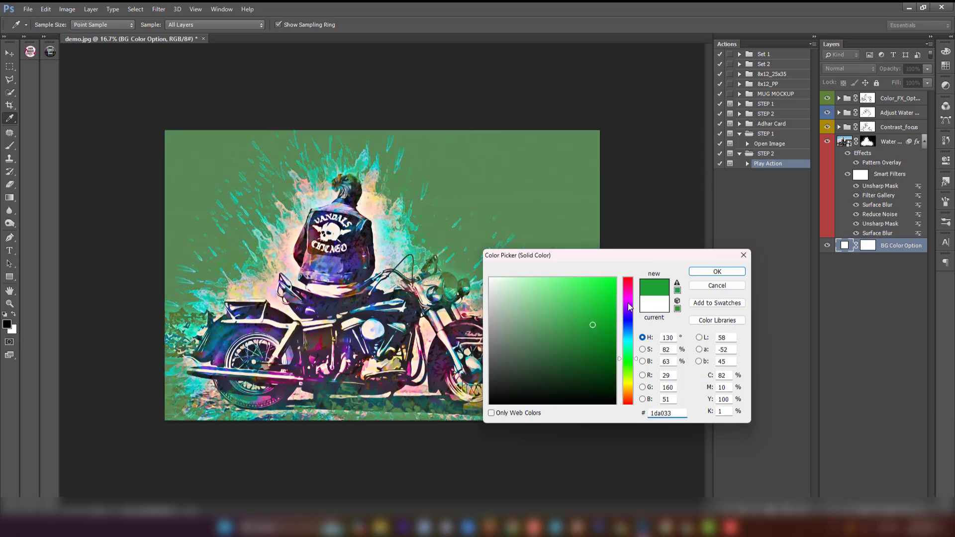
click(628, 302)
click(582, 353)
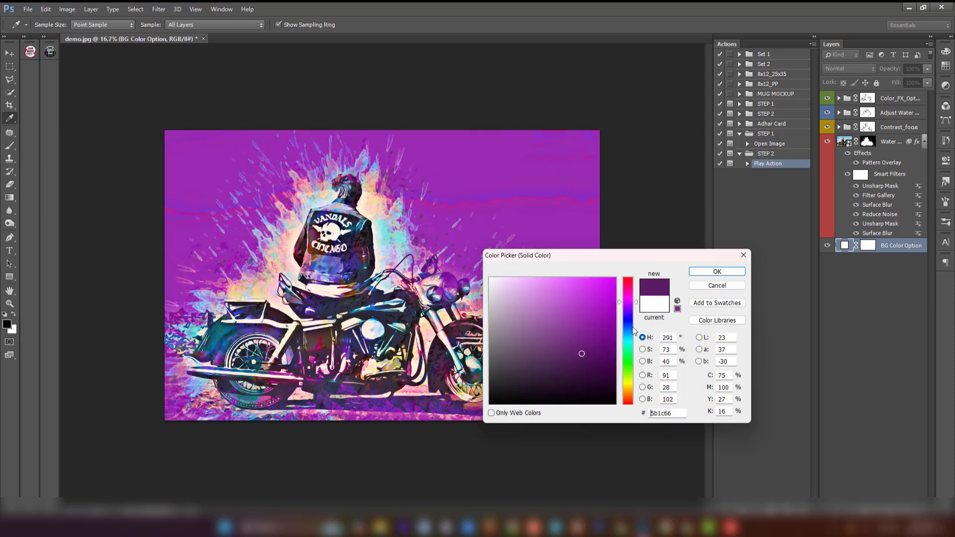
click(502, 390)
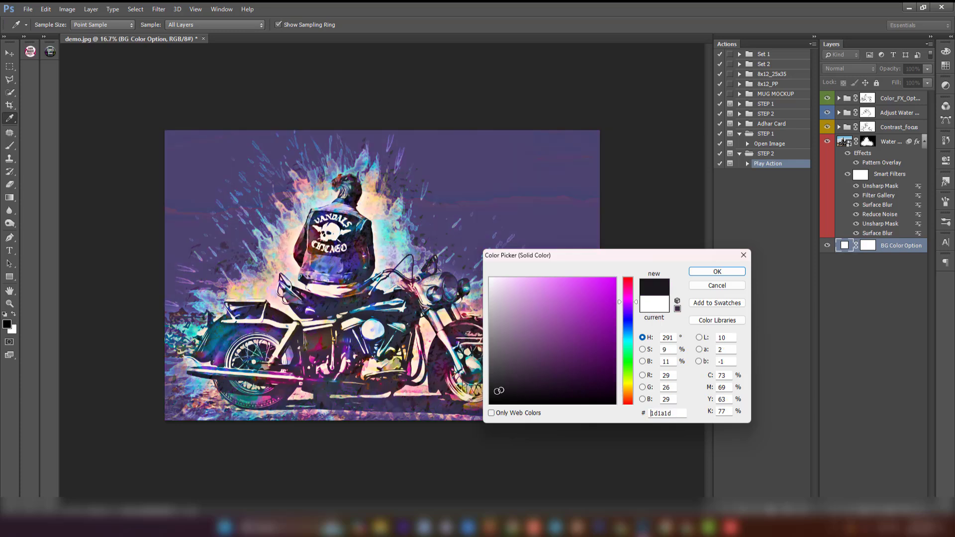
click(499, 393)
click(628, 319)
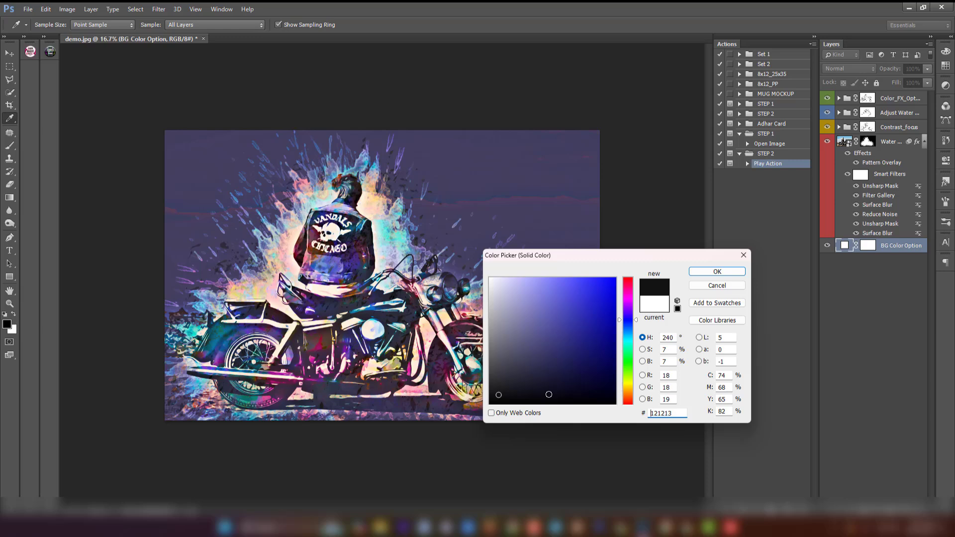
click(503, 398)
click(711, 272)
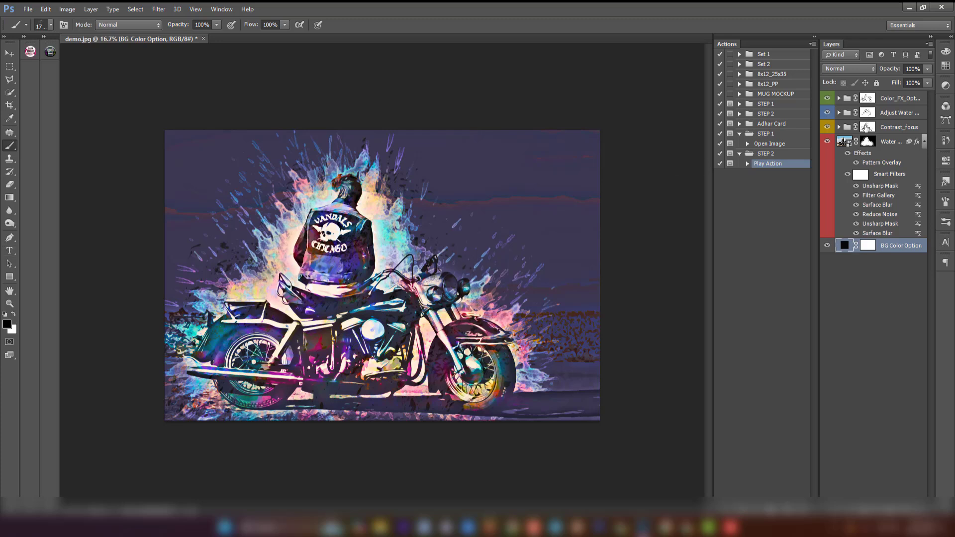
Step: Add the text 'STYLE' at the upper right of the image
click(893, 103)
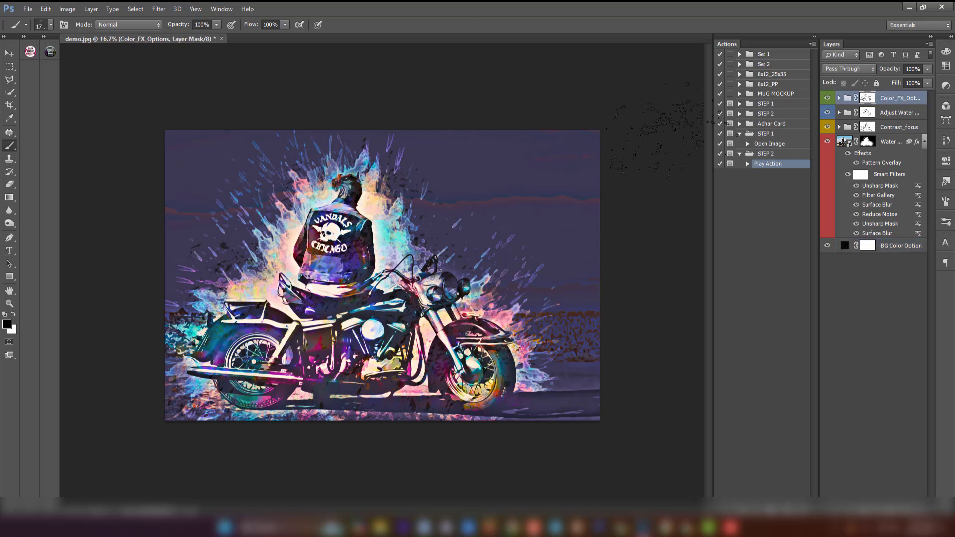
click(9, 251)
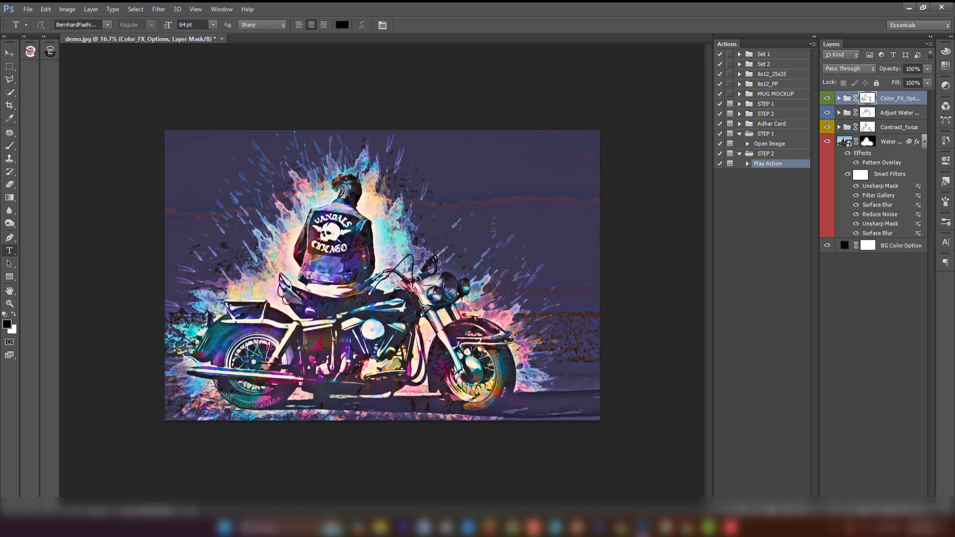
click(502, 167)
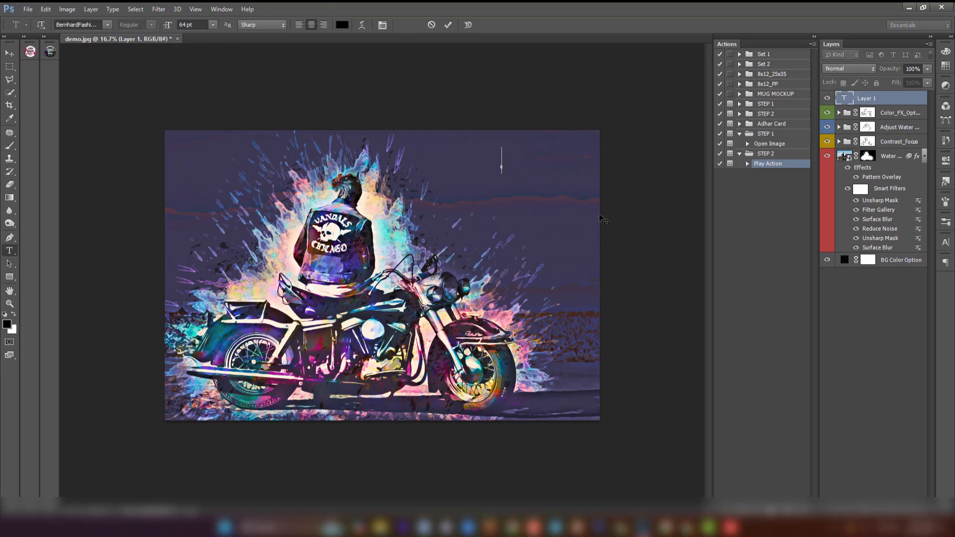
text(STY)
text(L)
text(E)
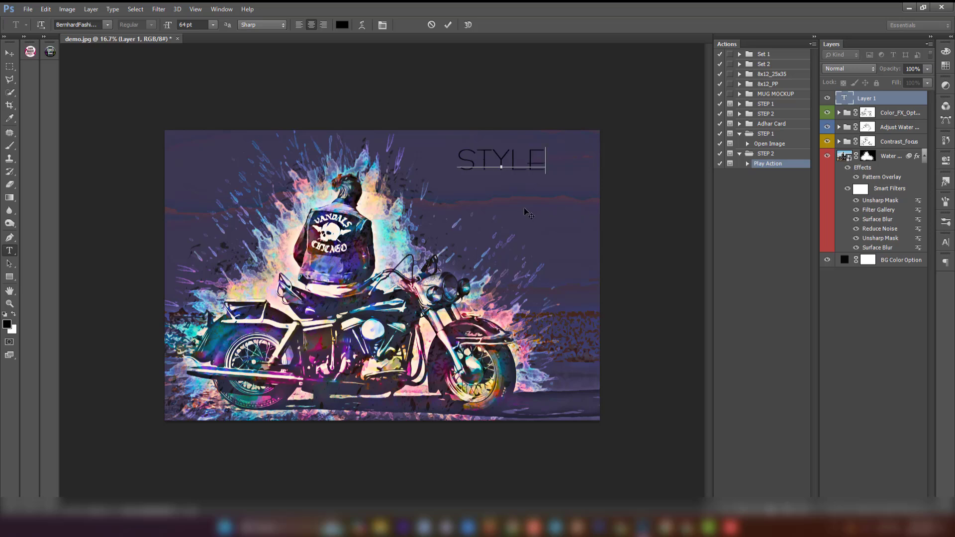
drag(525, 209, 529, 210)
click(448, 24)
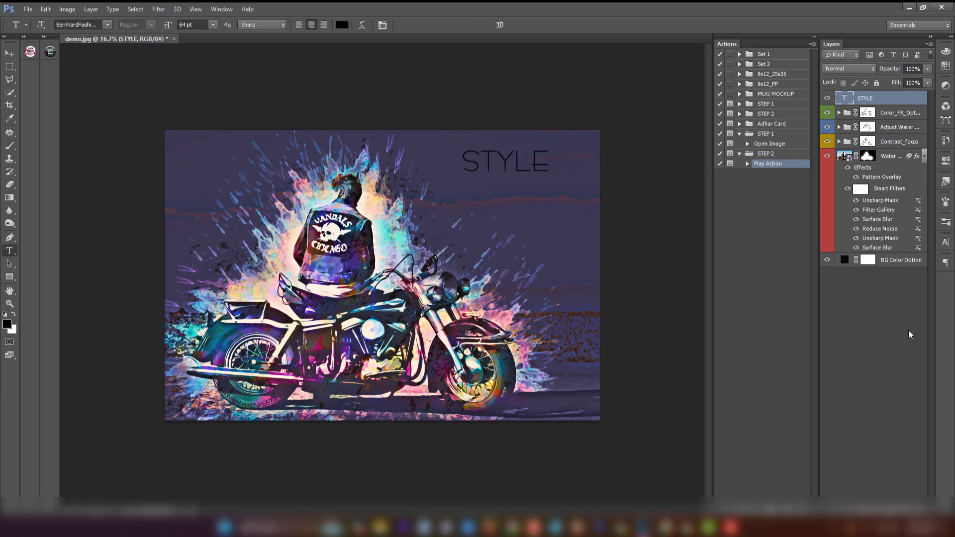
Step: Apply a bright gold-yellow preset style to the STYLE text and clear the selection
click(946, 182)
click(839, 301)
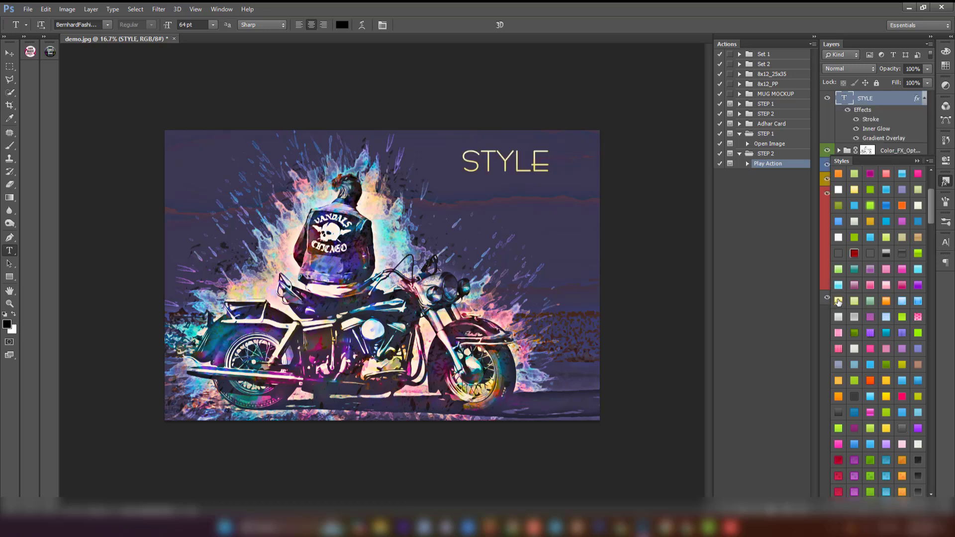
click(886, 397)
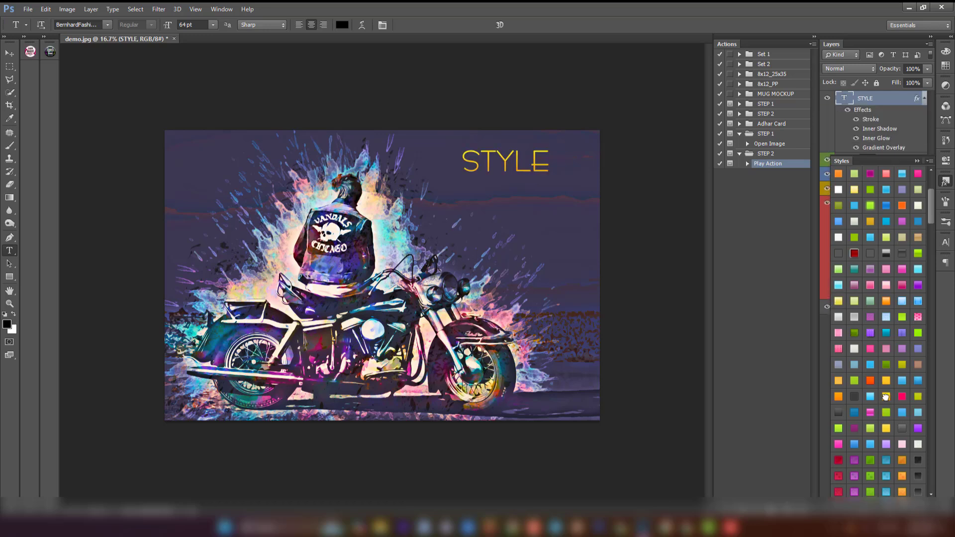
click(9, 53)
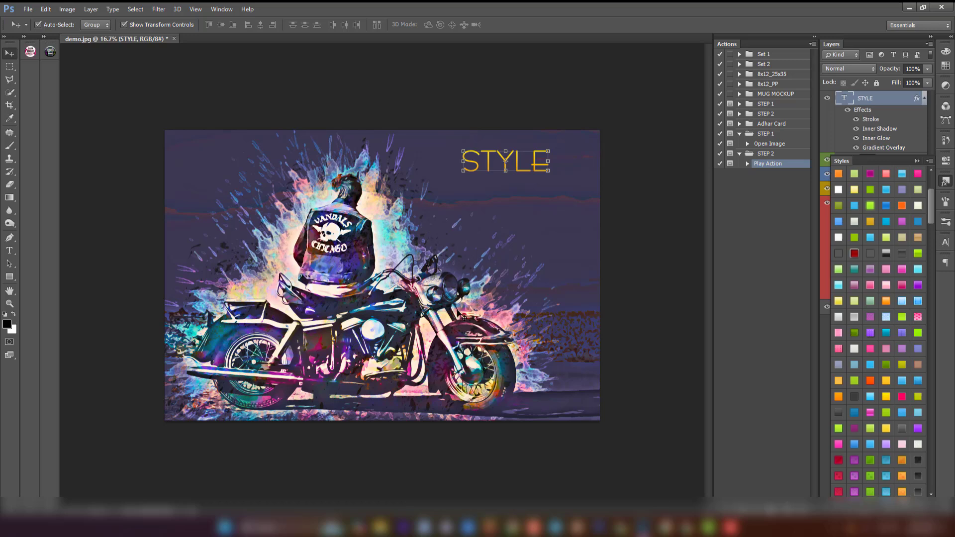
click(490, 300)
click(633, 264)
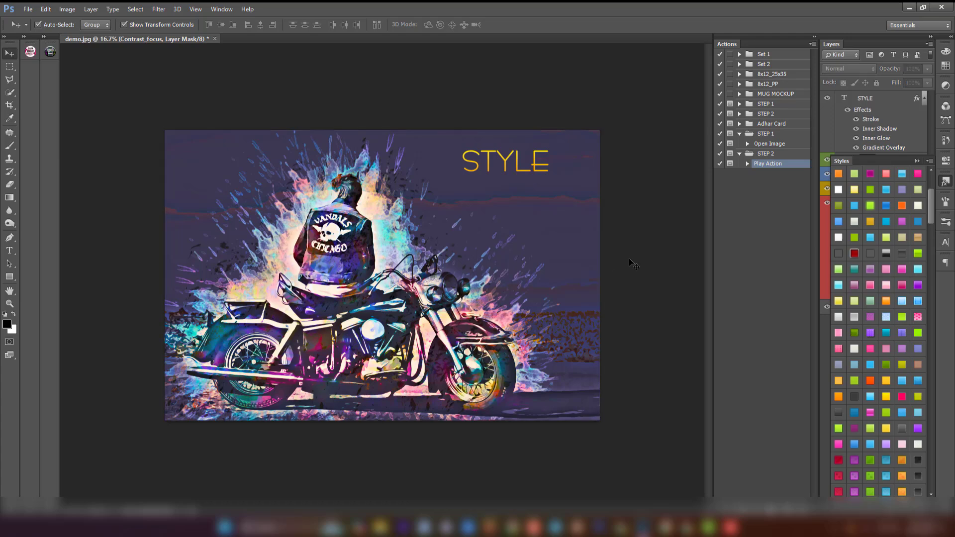
Step: Zoom the canvas and collapse the Styles panel so all layers show
scroll(480, 352, up, 1)
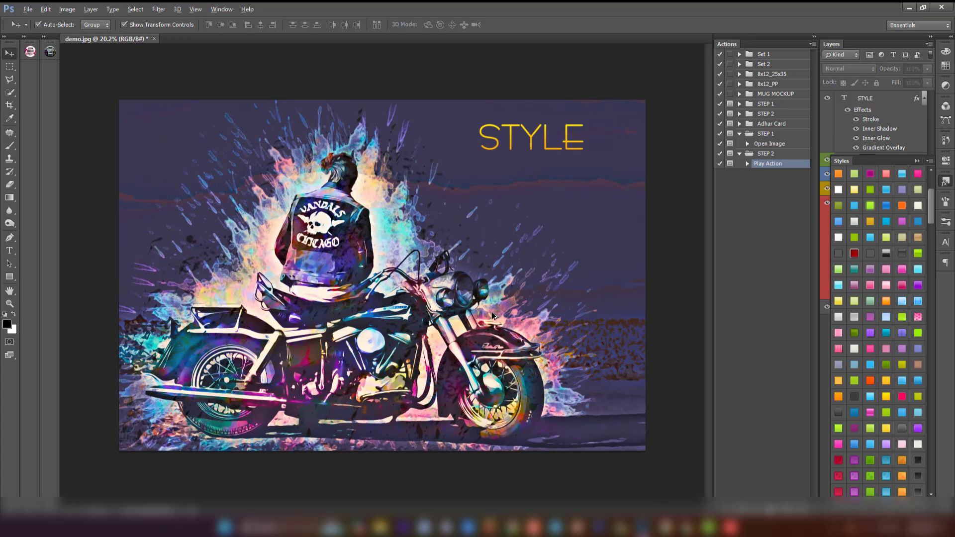
scroll(488, 333, up, 1)
scroll(495, 317, down, 1)
key(alt)
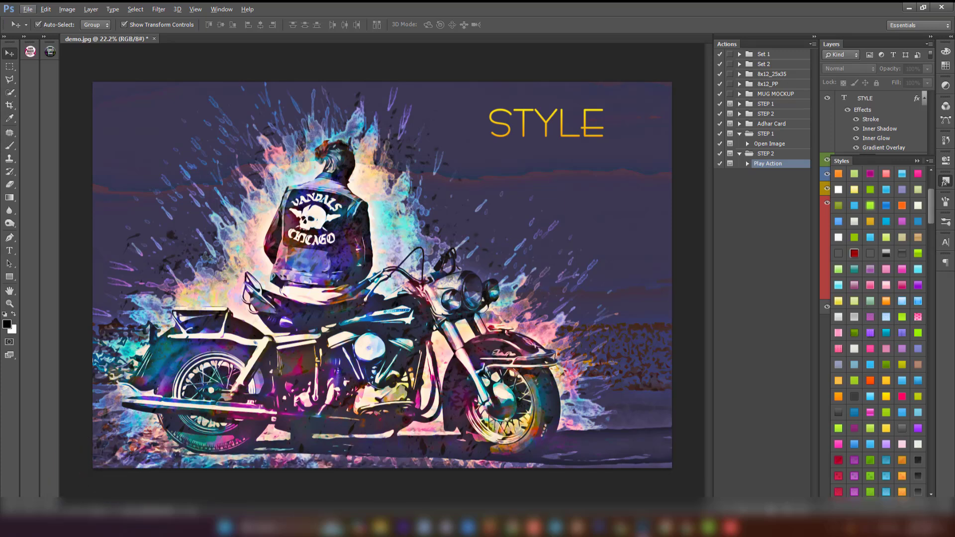
click(917, 161)
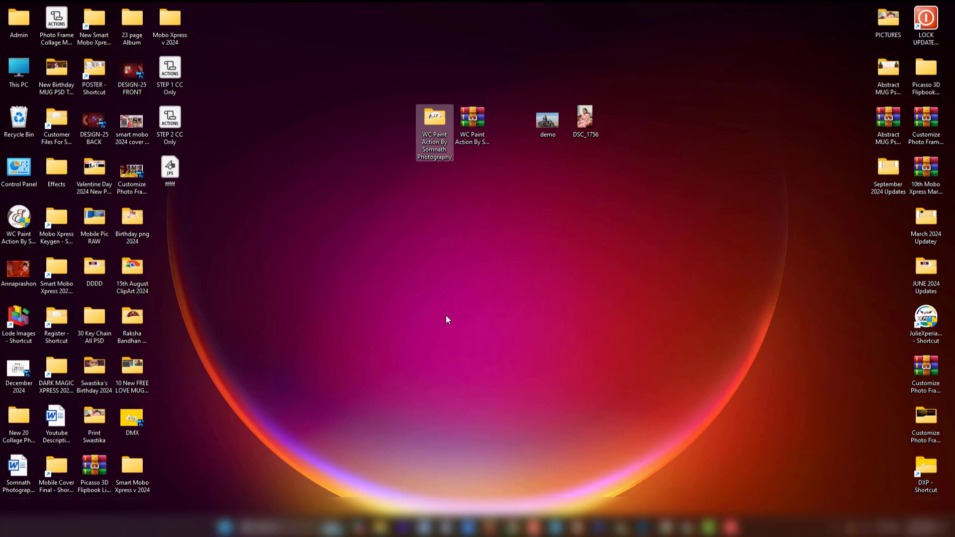
Step: Select the WC Paint Action archive on the desktop and restore the Google Drive browser
key(Right)
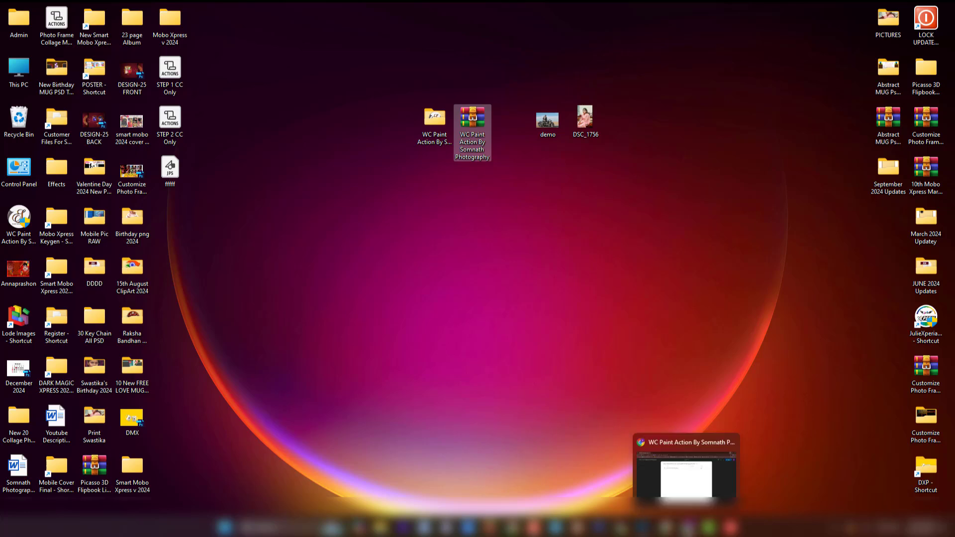
click(686, 528)
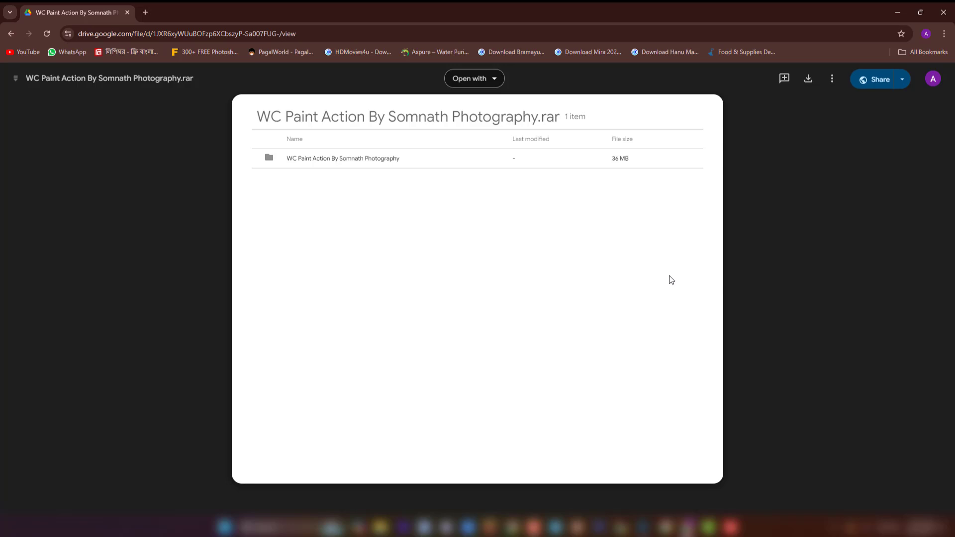
Step: Minimize the Google Drive browser window to reveal the desktop
click(900, 12)
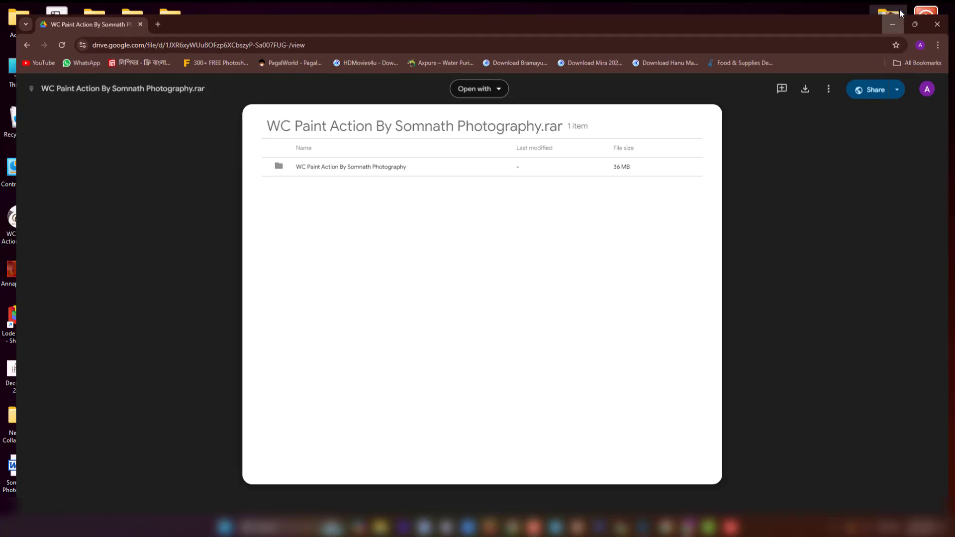